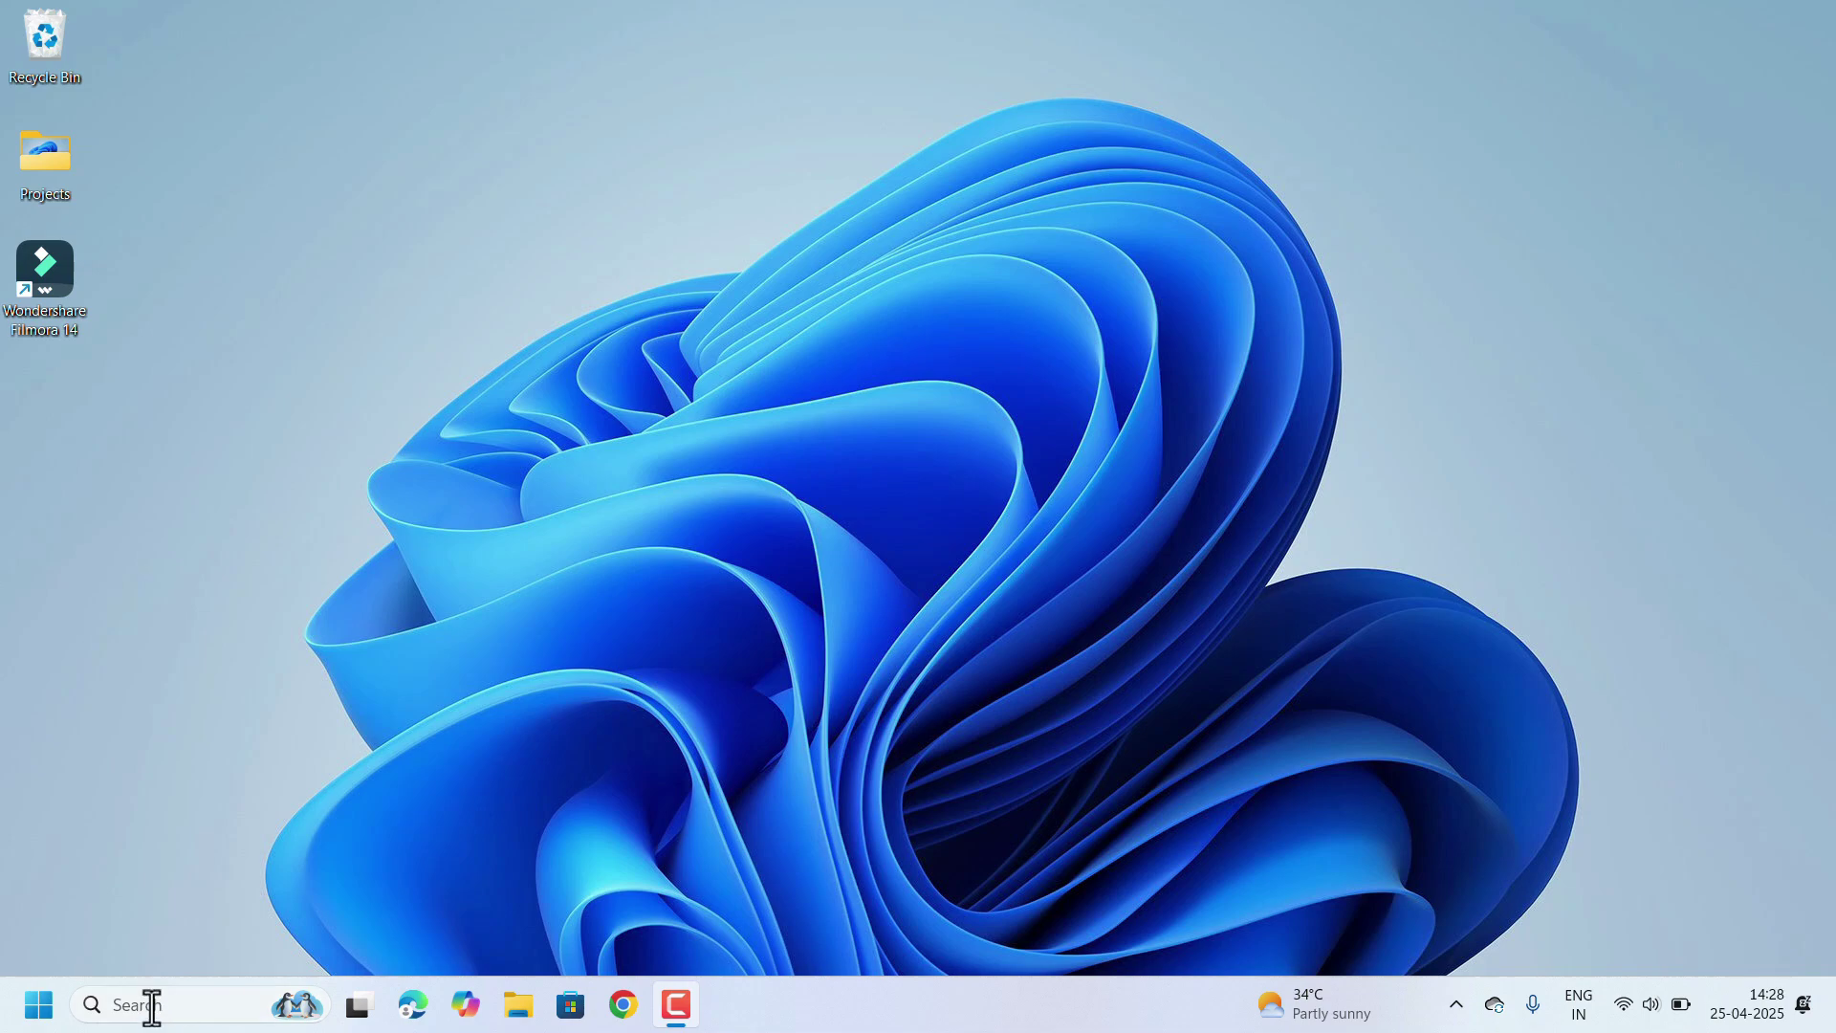
# - Search for 'settings' and launch the Windows Settings app
pyautogui.click(151, 1006)
pyautogui.write('settings')
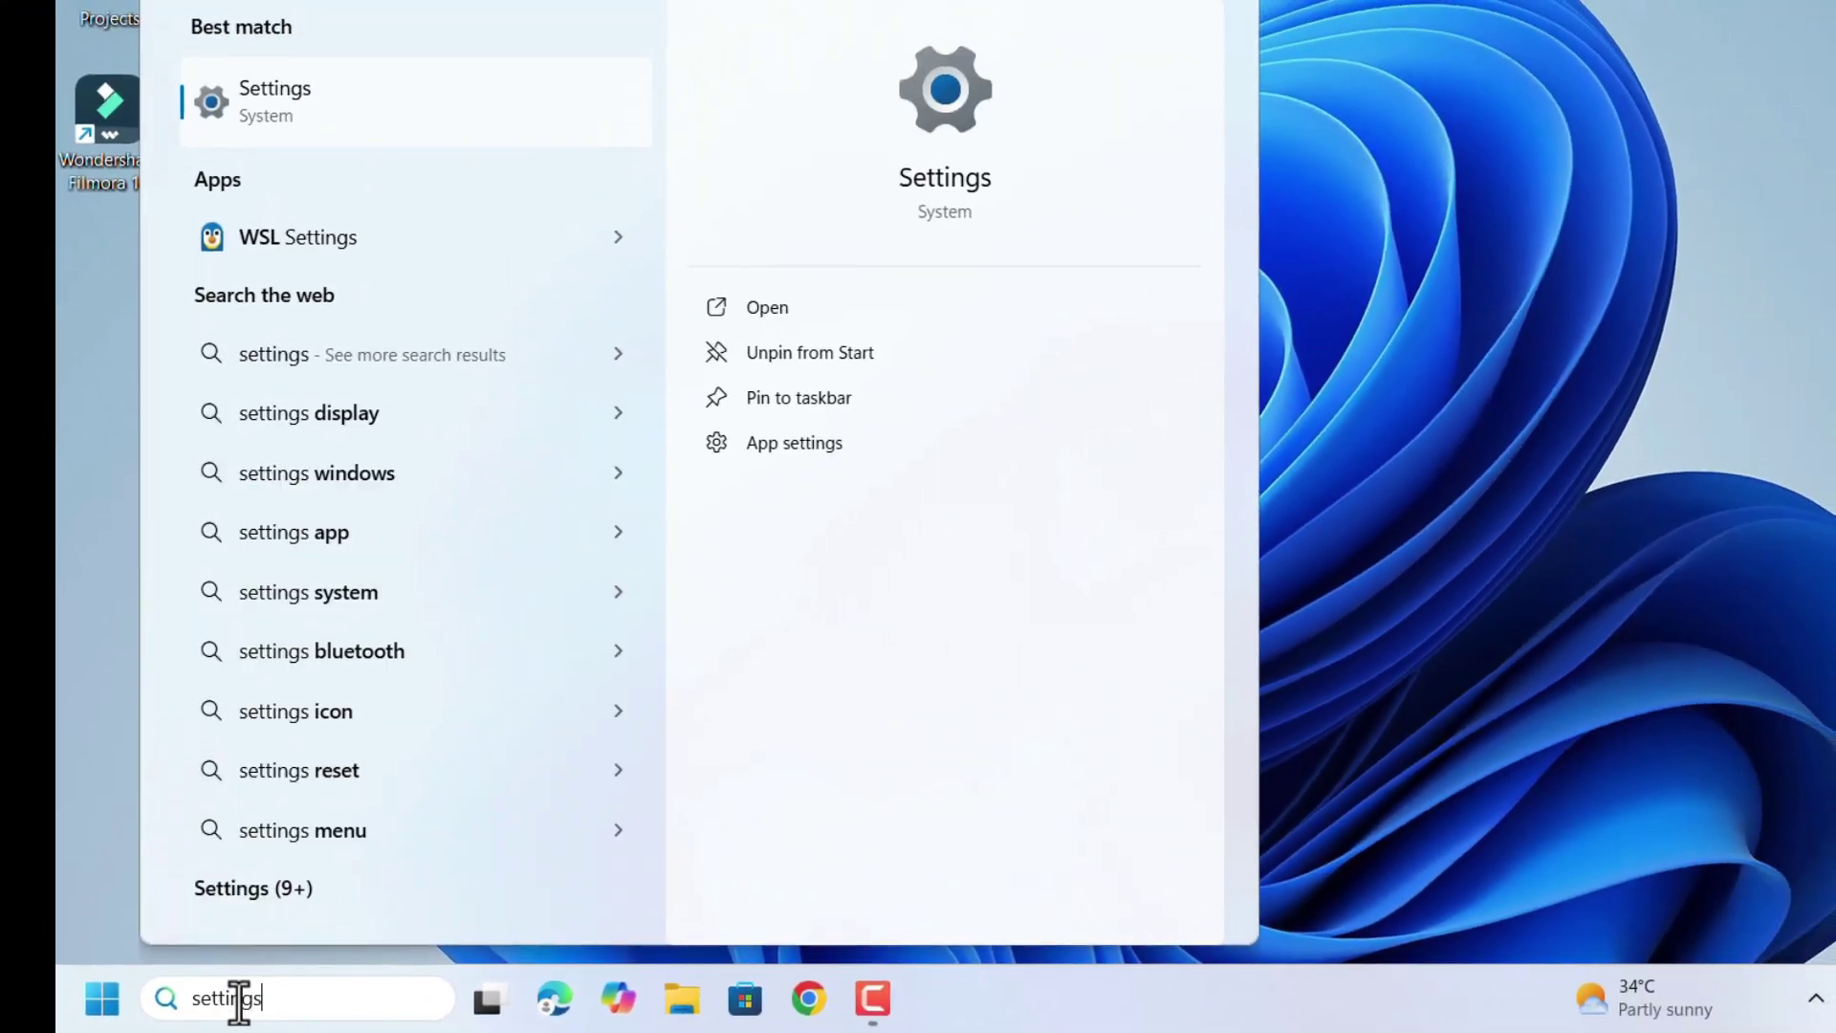
pyautogui.press('Return')
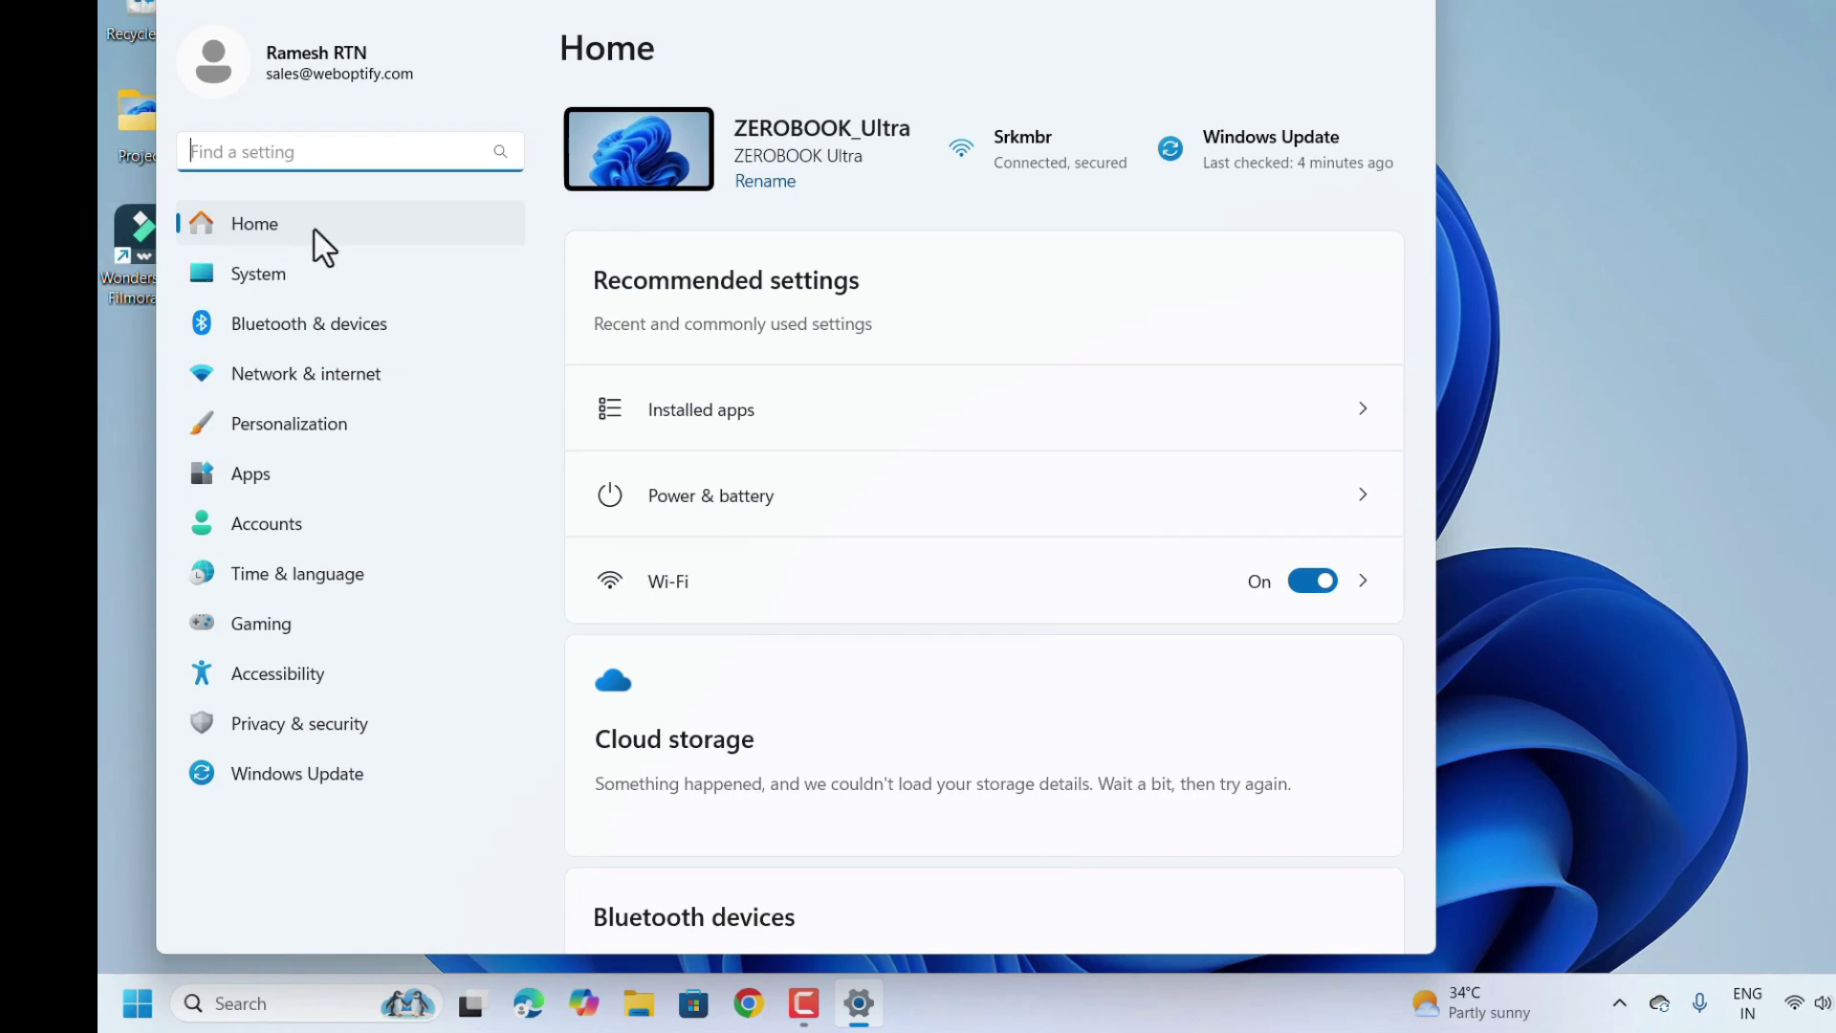
# - Go to System > Troubleshoot > Other troubleshooters to list Audio and the rest
pyautogui.click(335, 273)
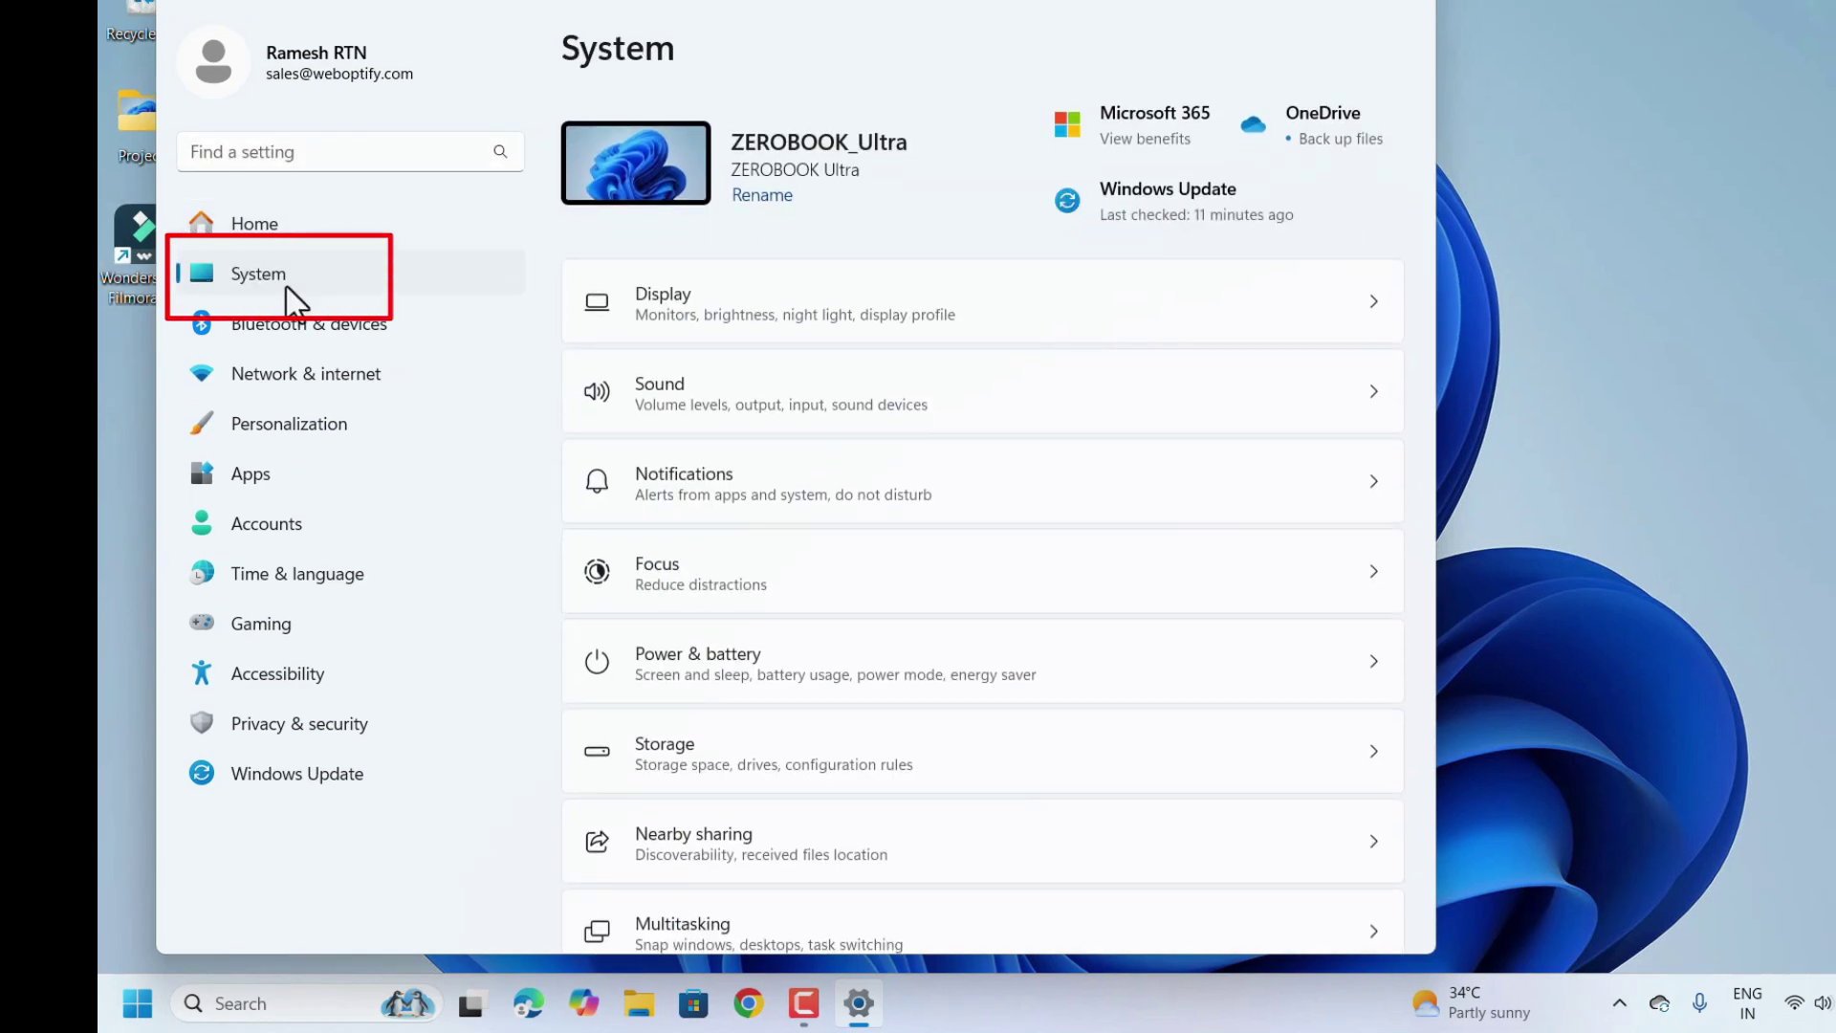
pyautogui.scroll(-4, 778, 723)
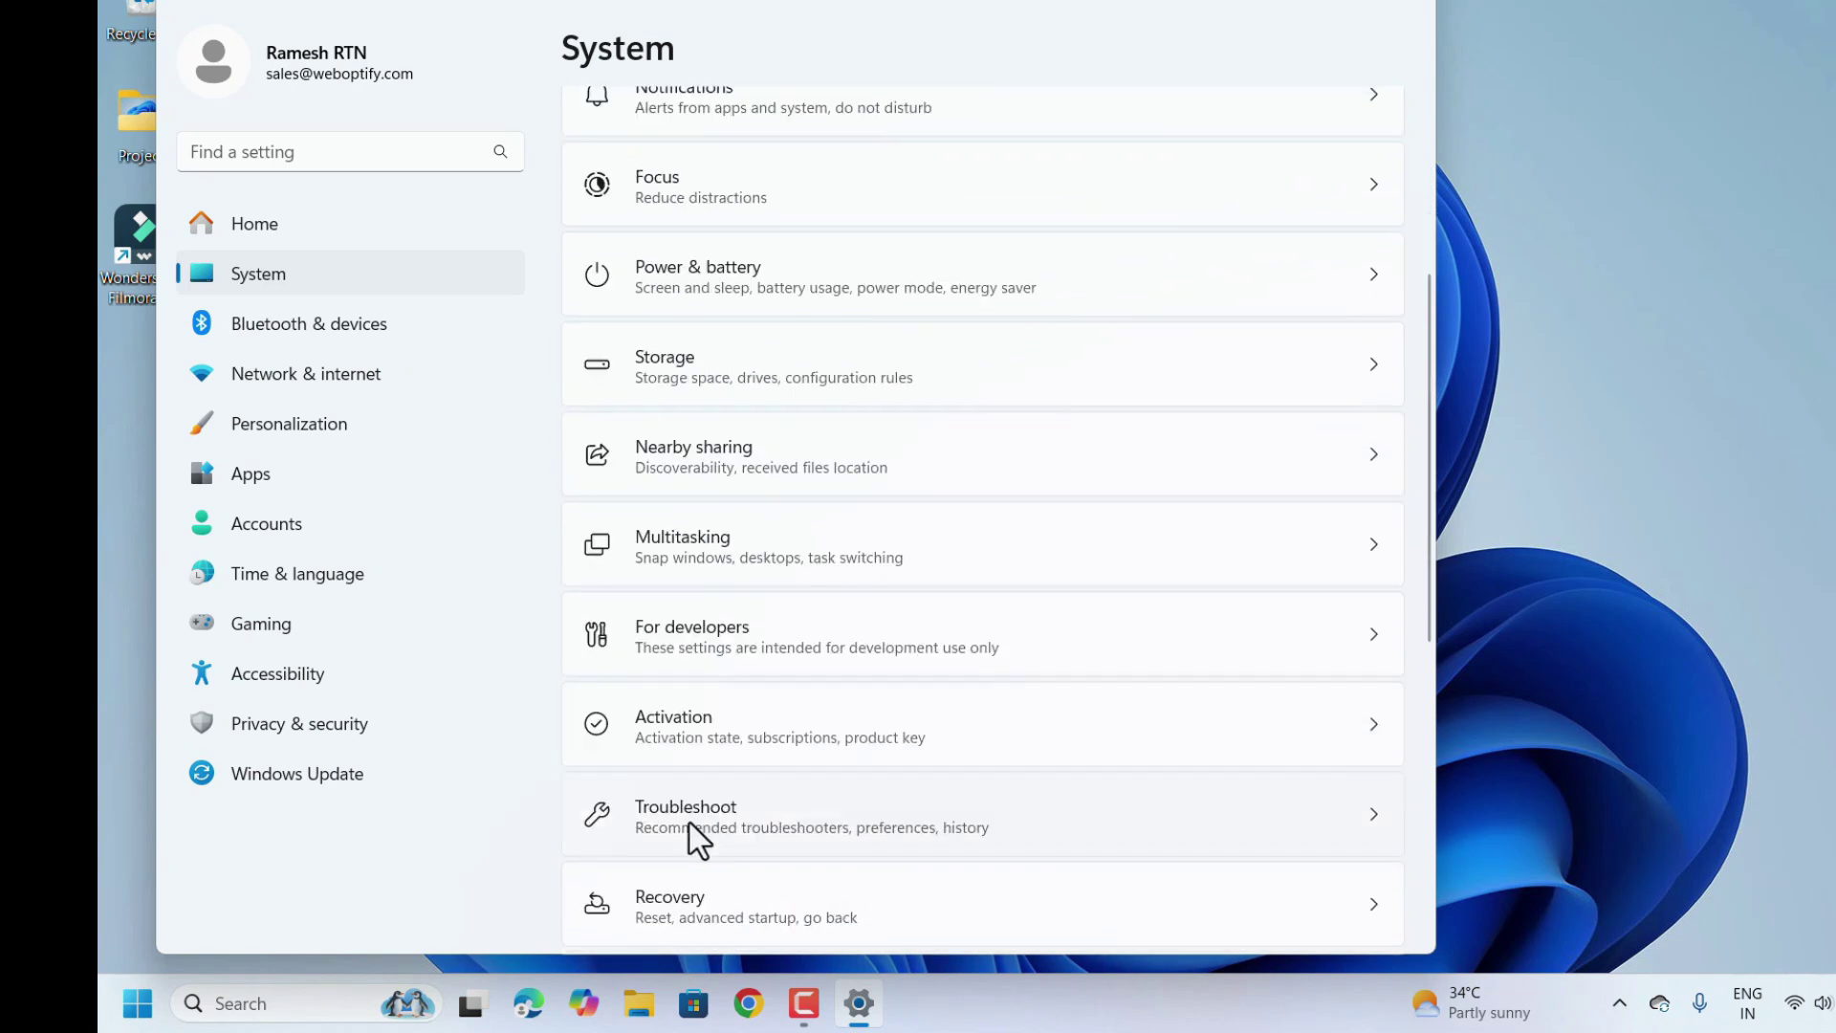
pyautogui.click(690, 822)
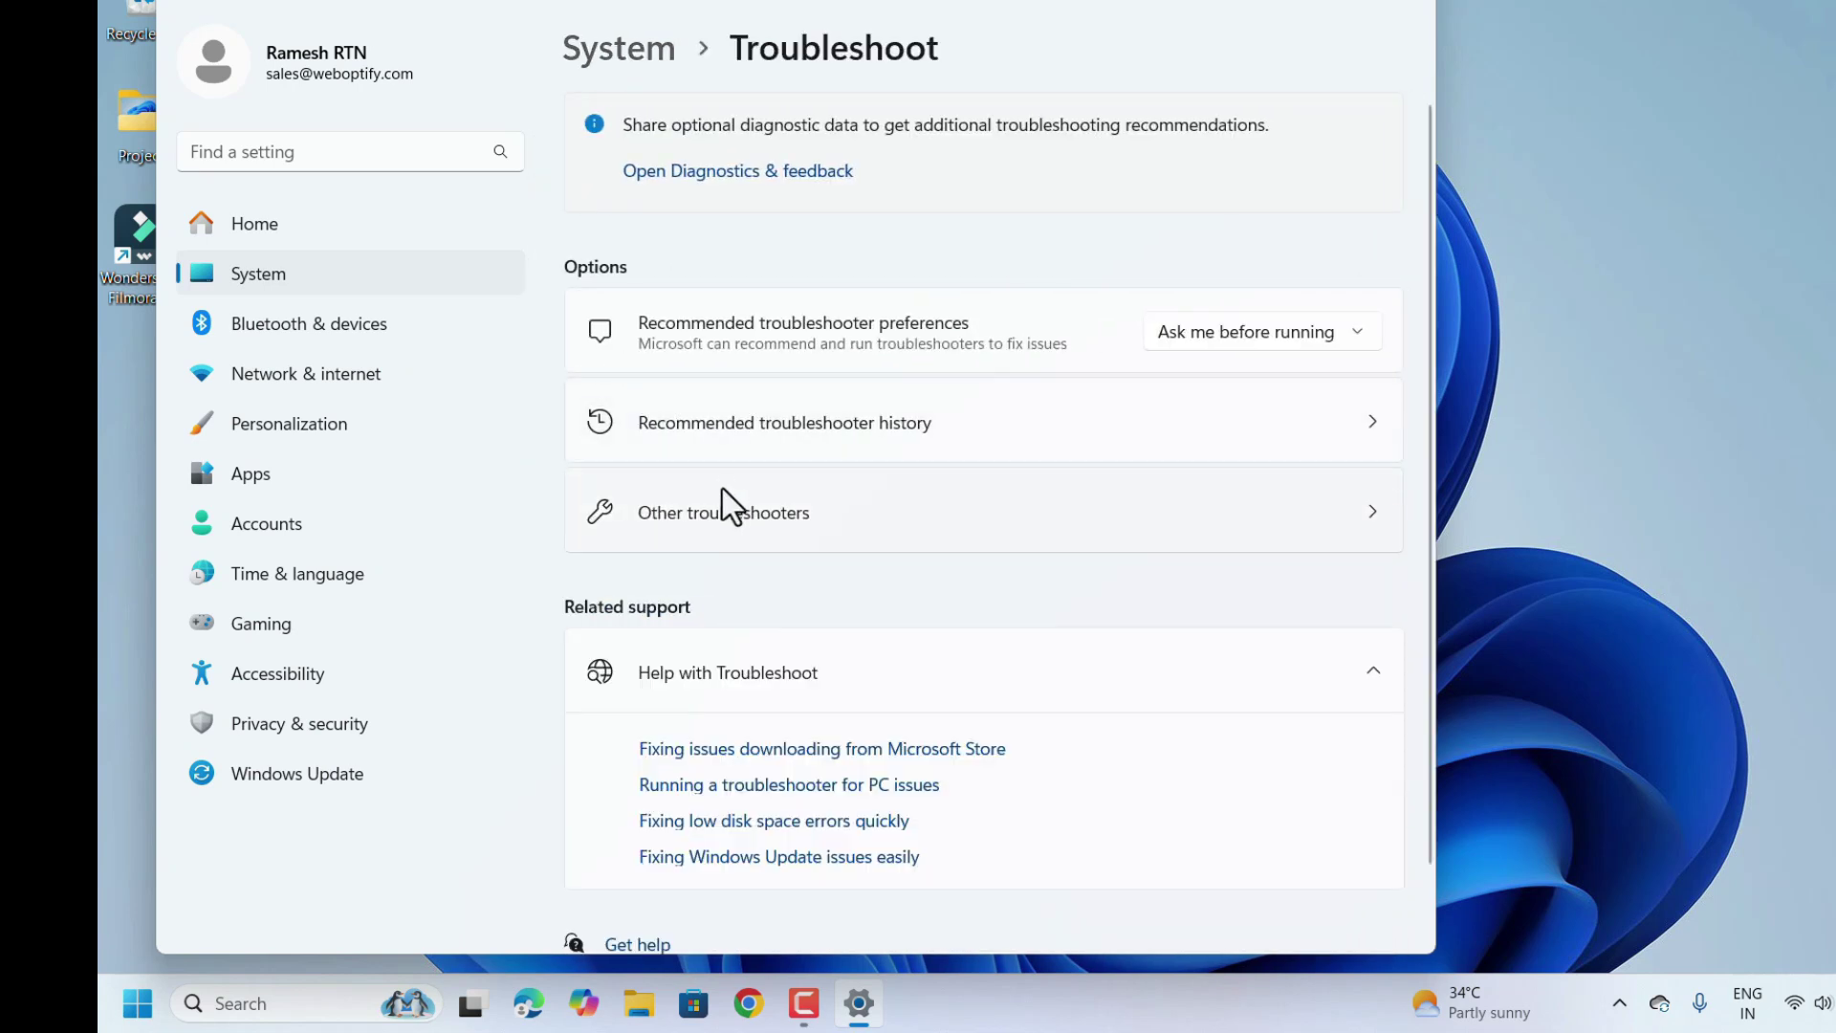
pyautogui.click(712, 515)
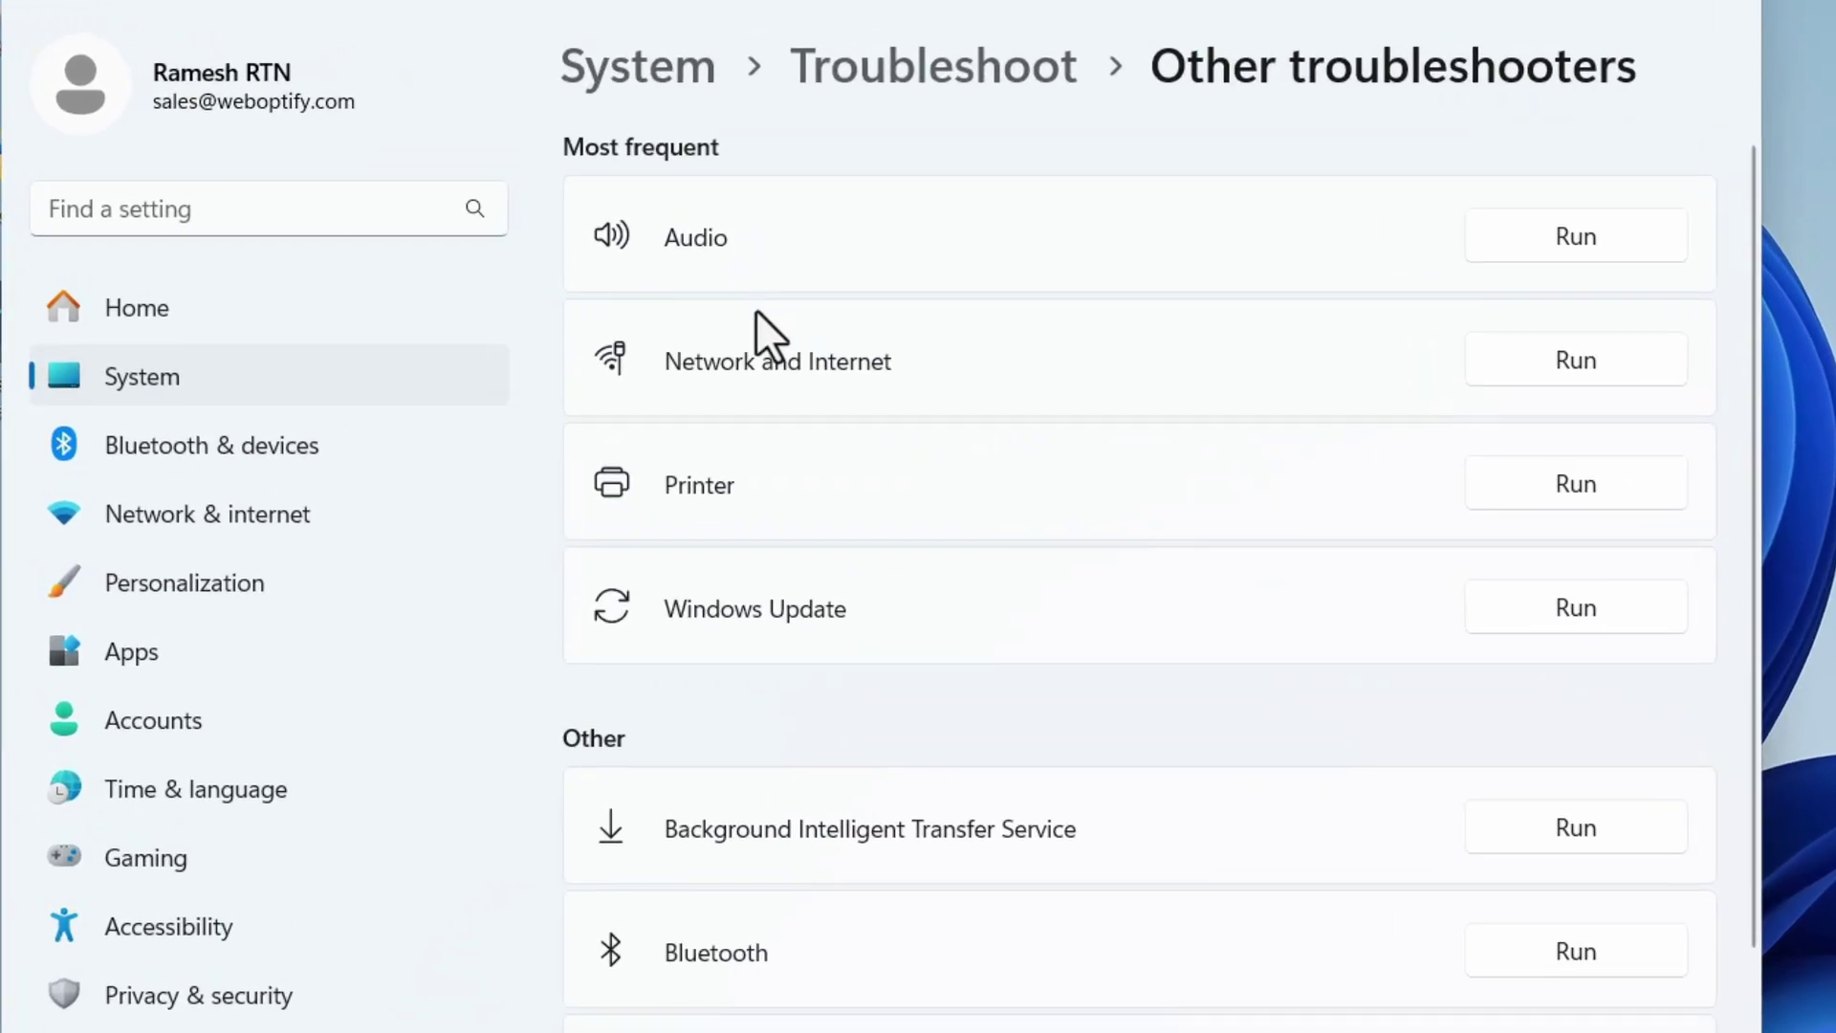
pyautogui.scroll(-2, 887, 239)
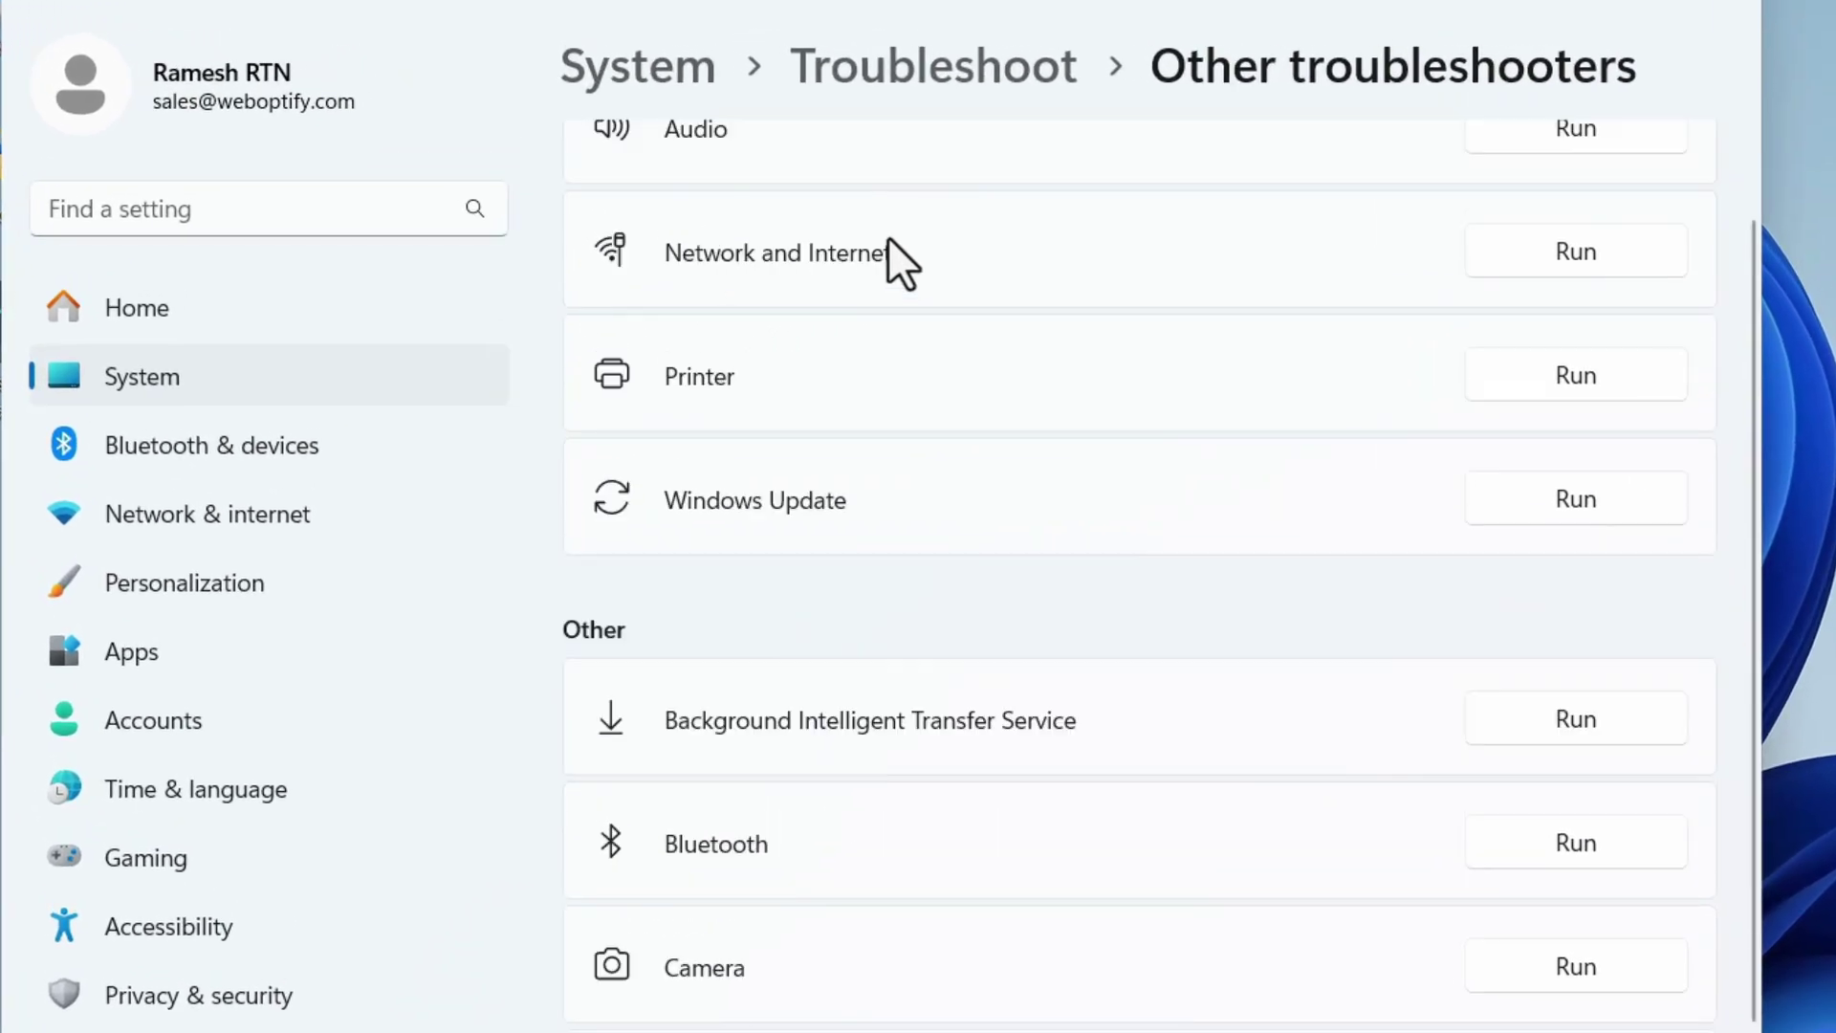
pyautogui.scroll(2, 888, 239)
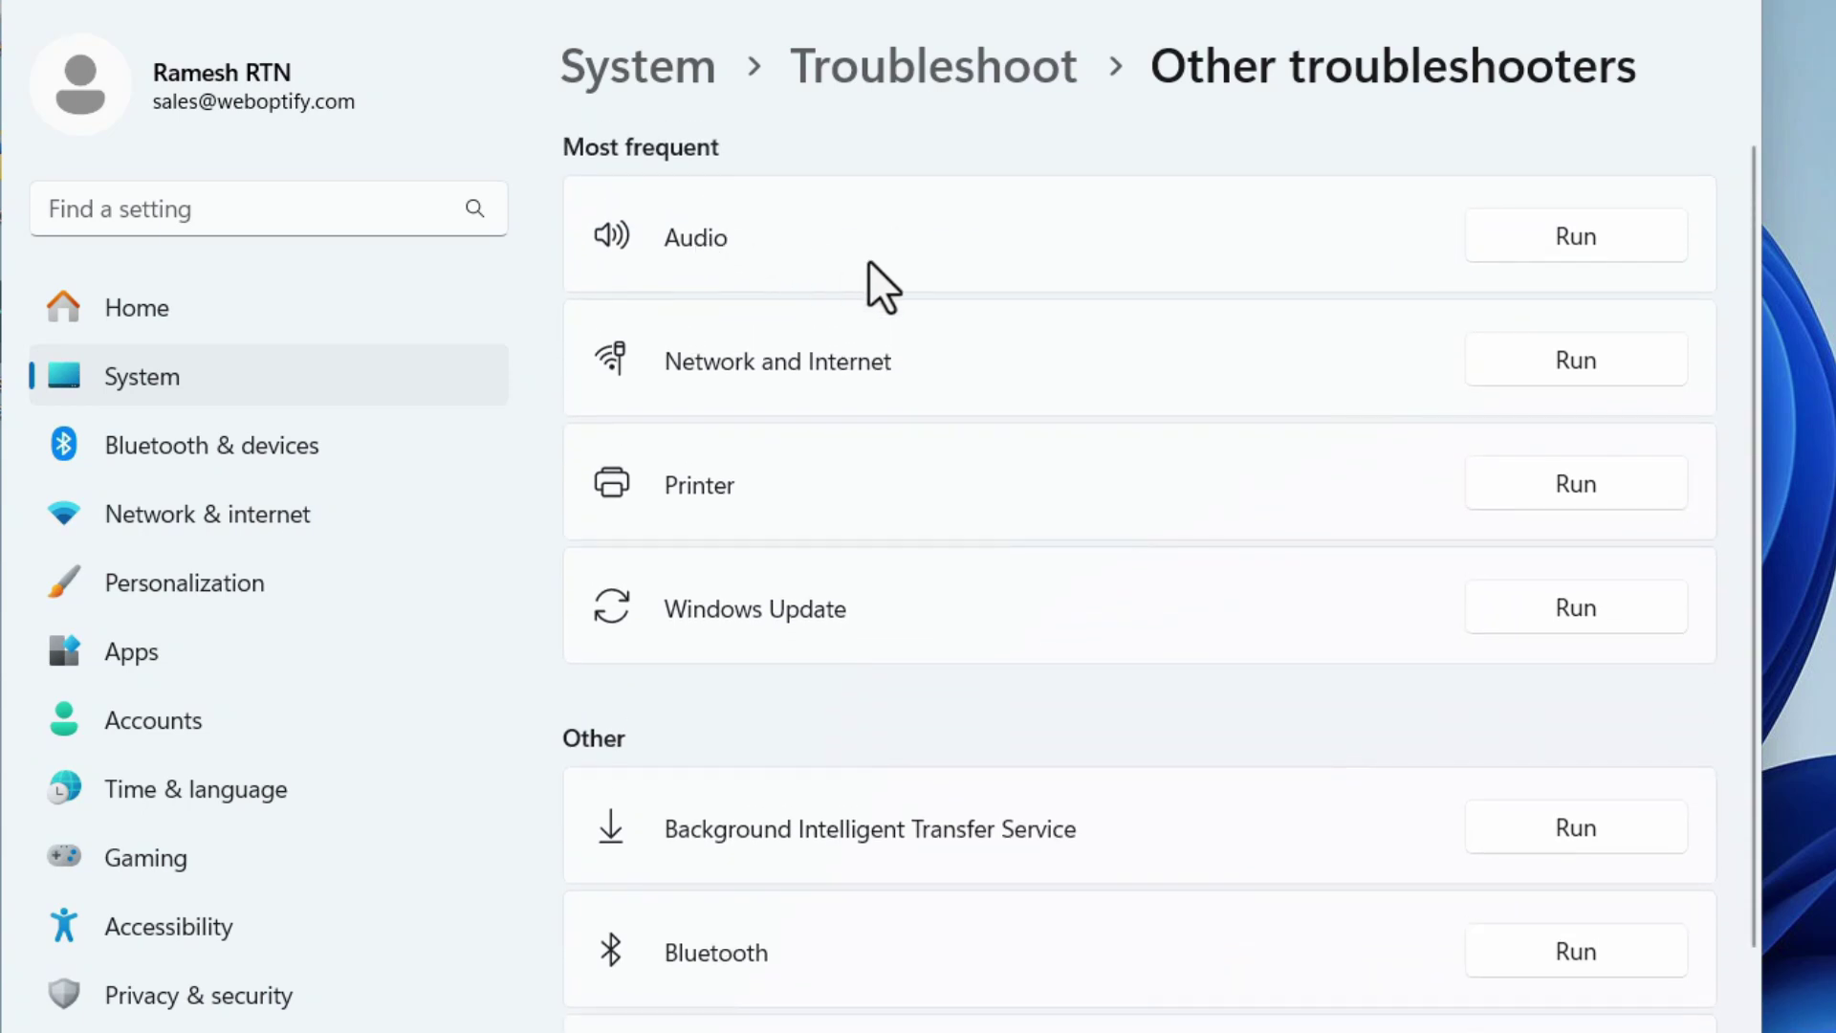
# - Run the Audio troubleshooter in Get Help, then close Get Help and Settings
pyautogui.click(1576, 236)
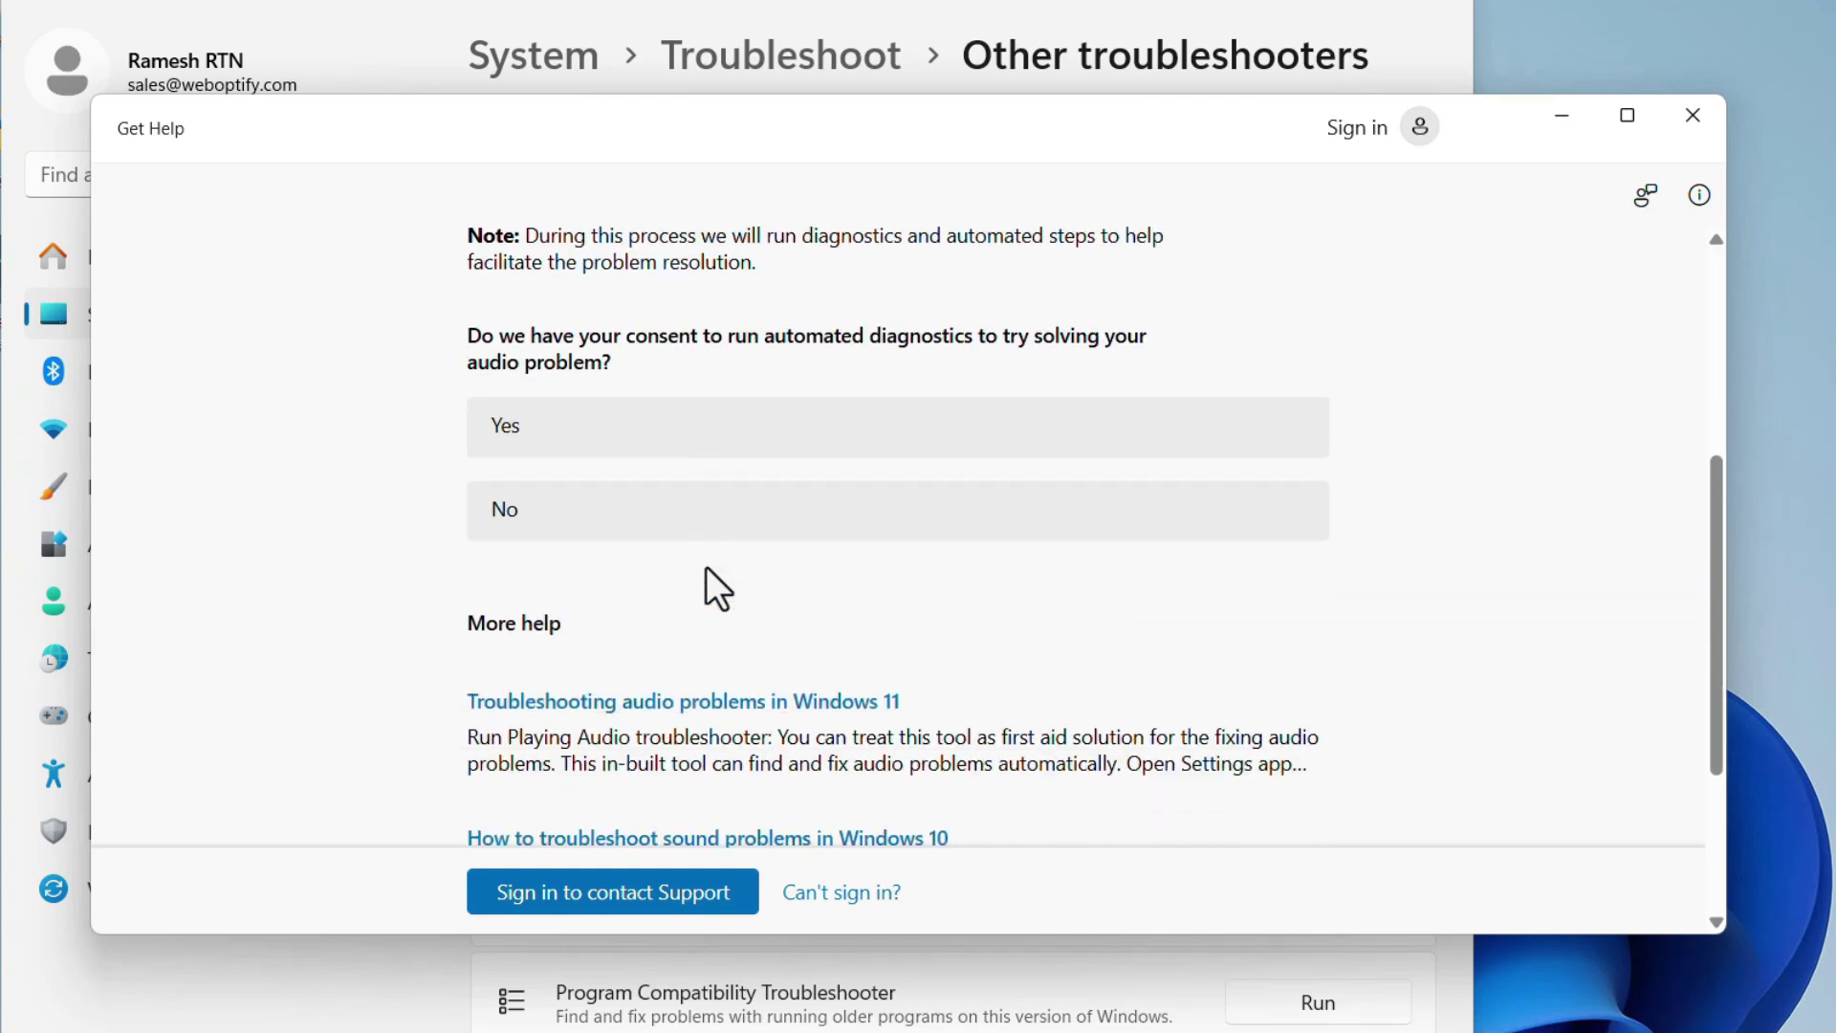
pyautogui.scroll(5, 719, 588)
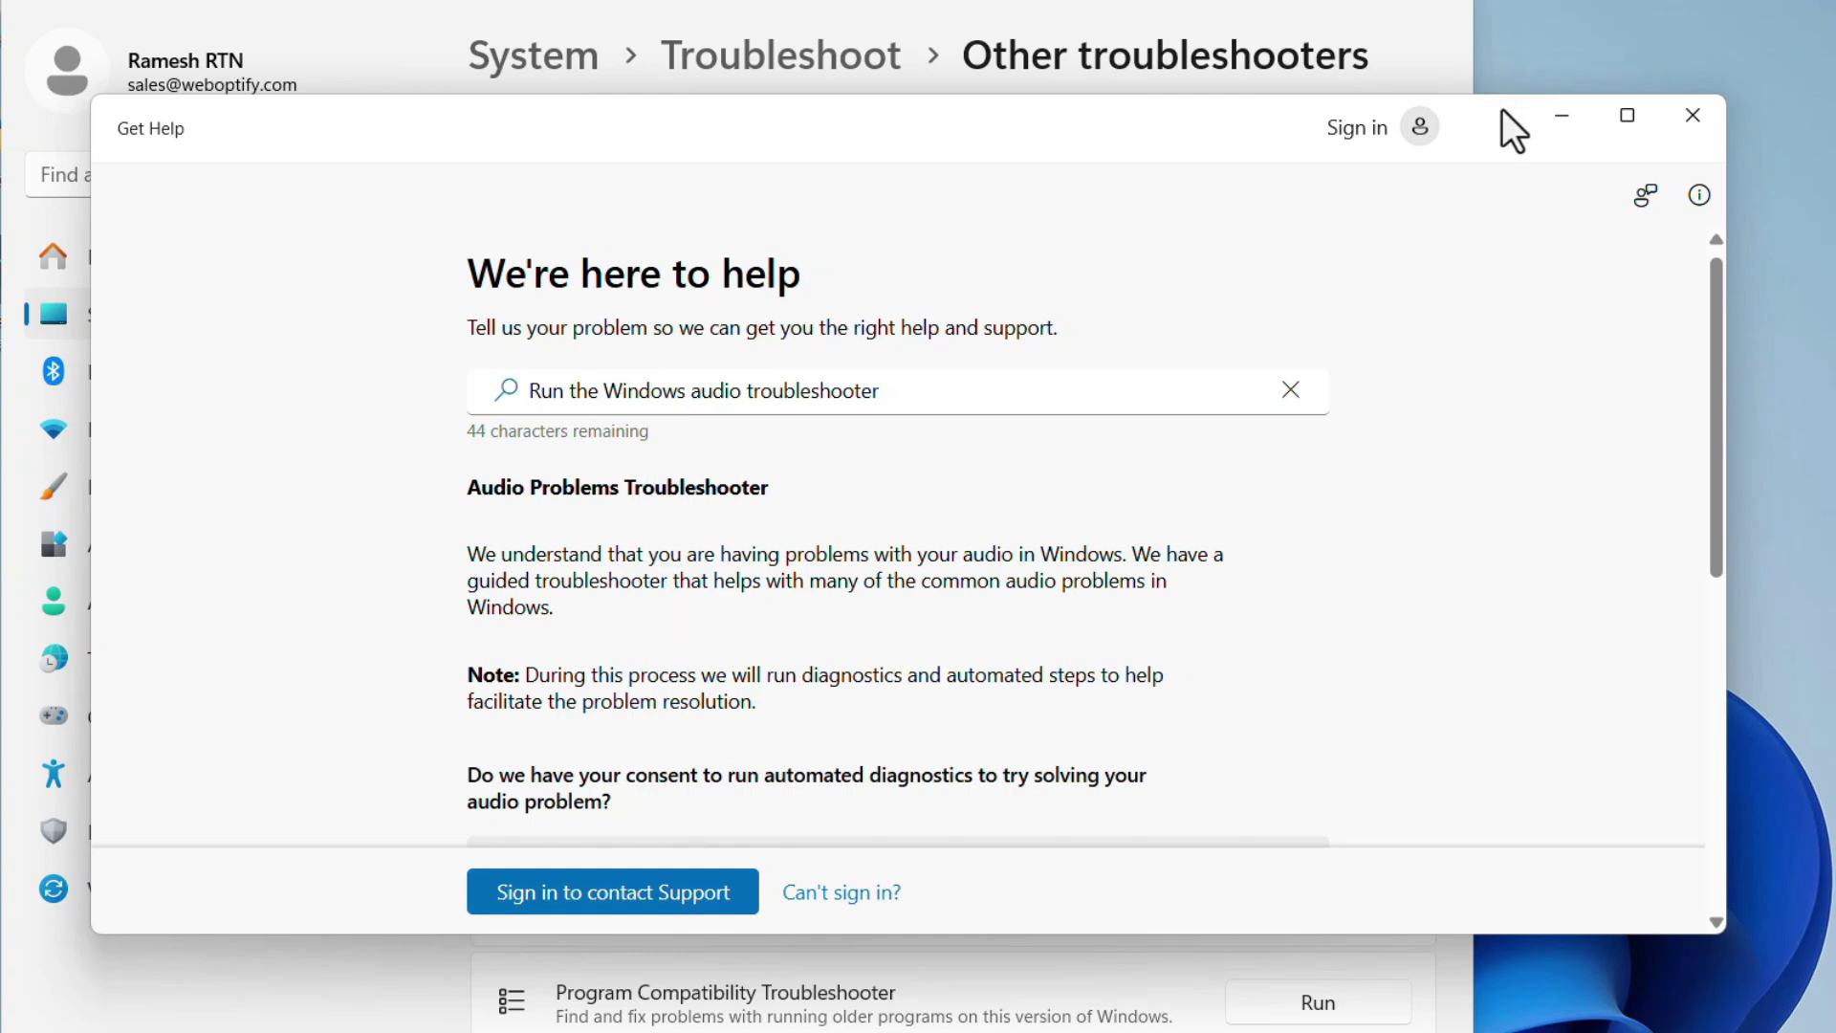
pyautogui.click(1460, 153)
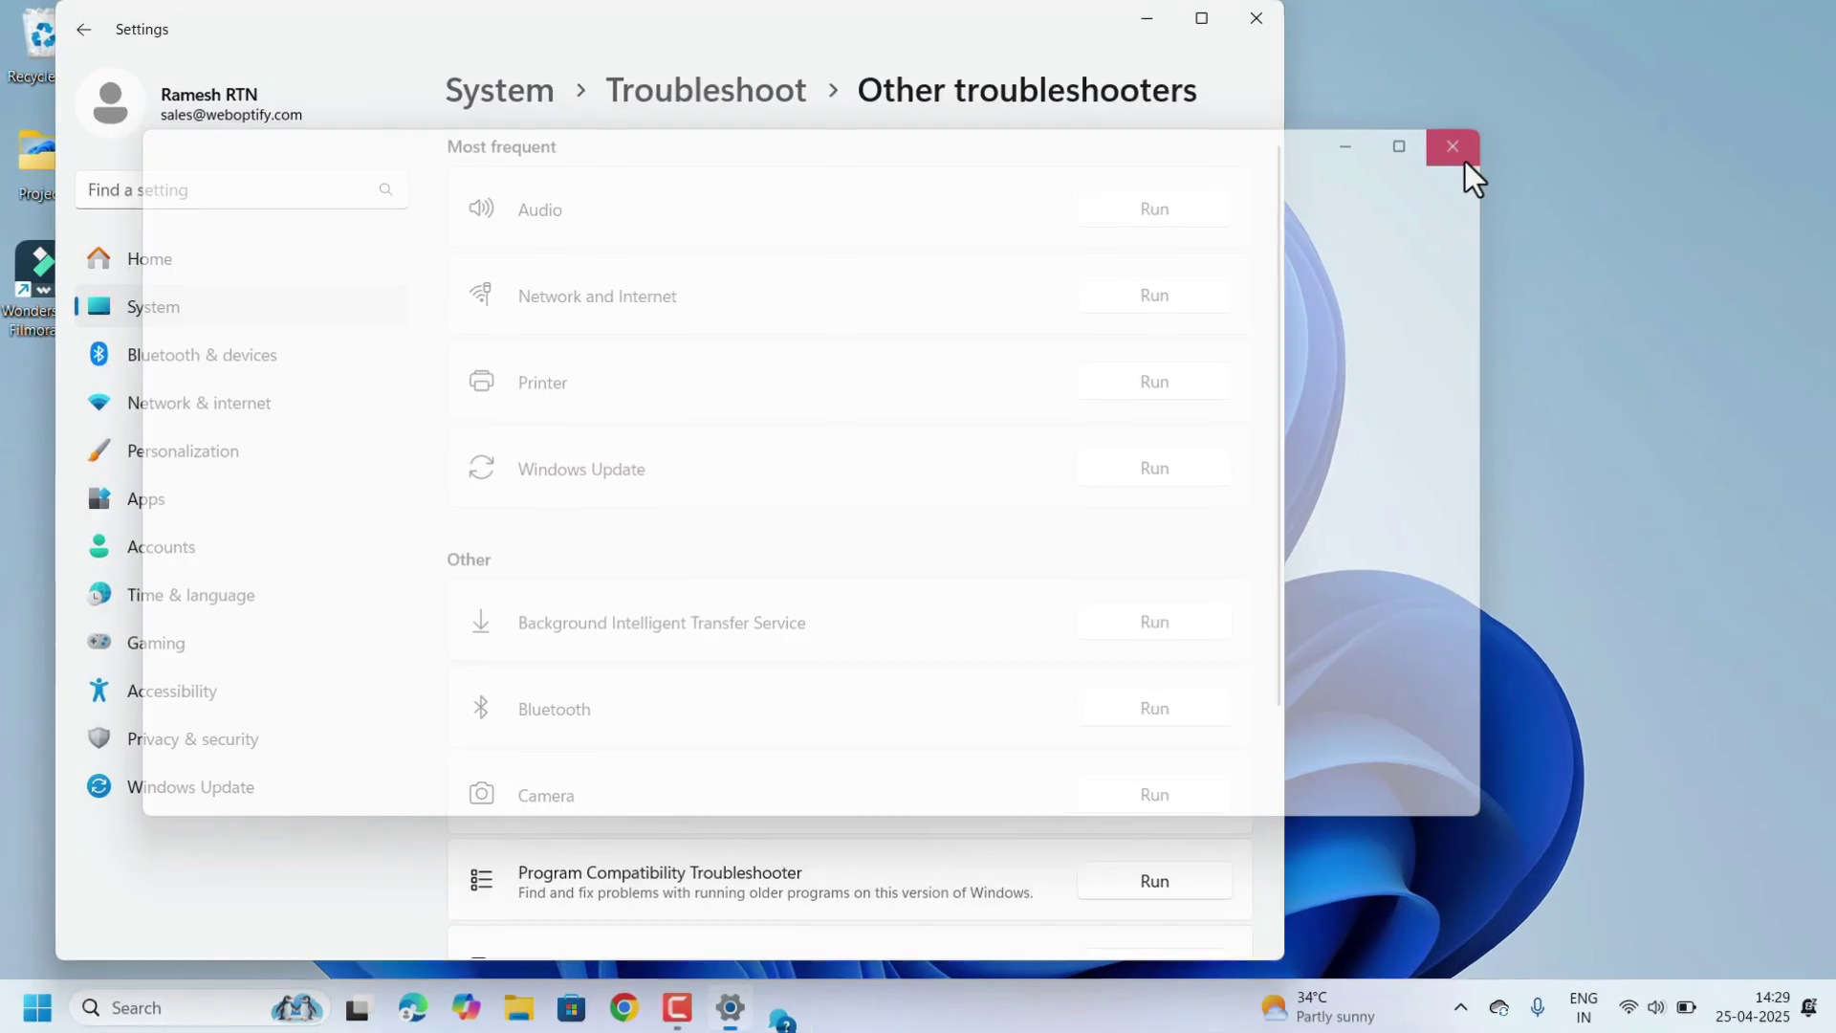
pyautogui.click(1249, 27)
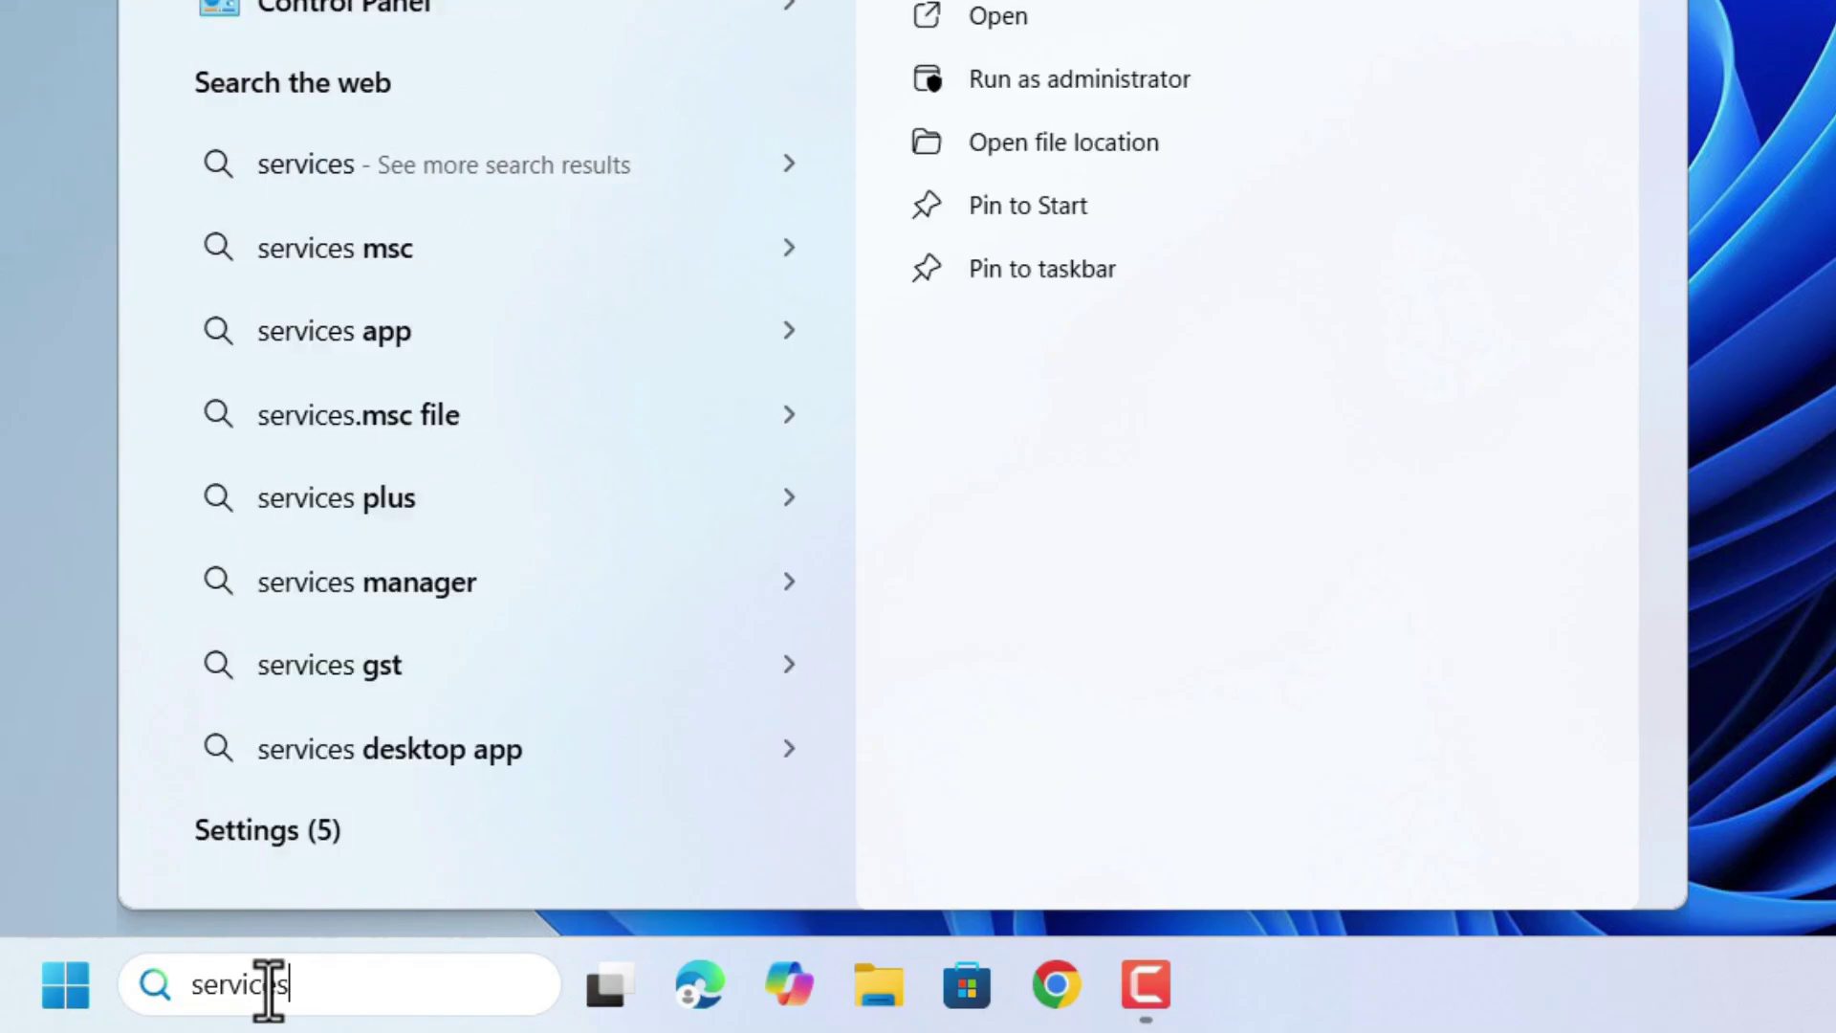
# - Open Services and restart the Realtek Audio Universal Service from its right-click menu
pyautogui.press('Return')
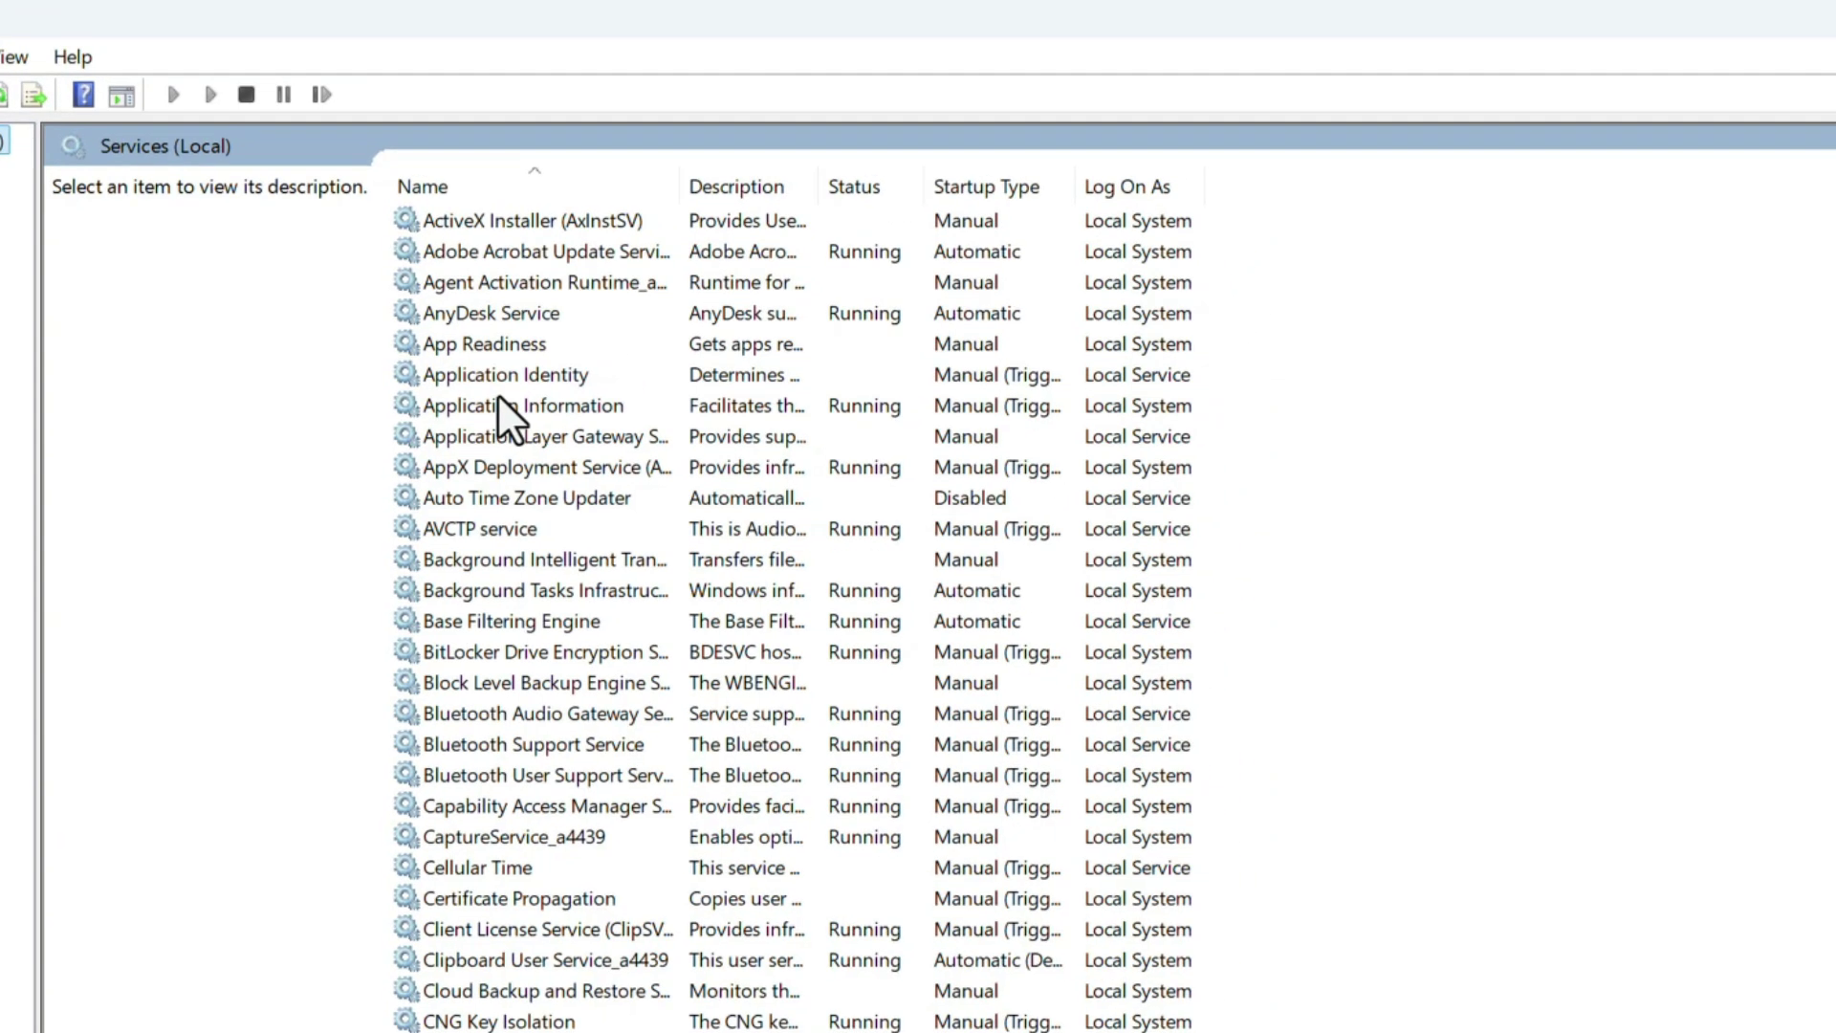
pyautogui.press('r')
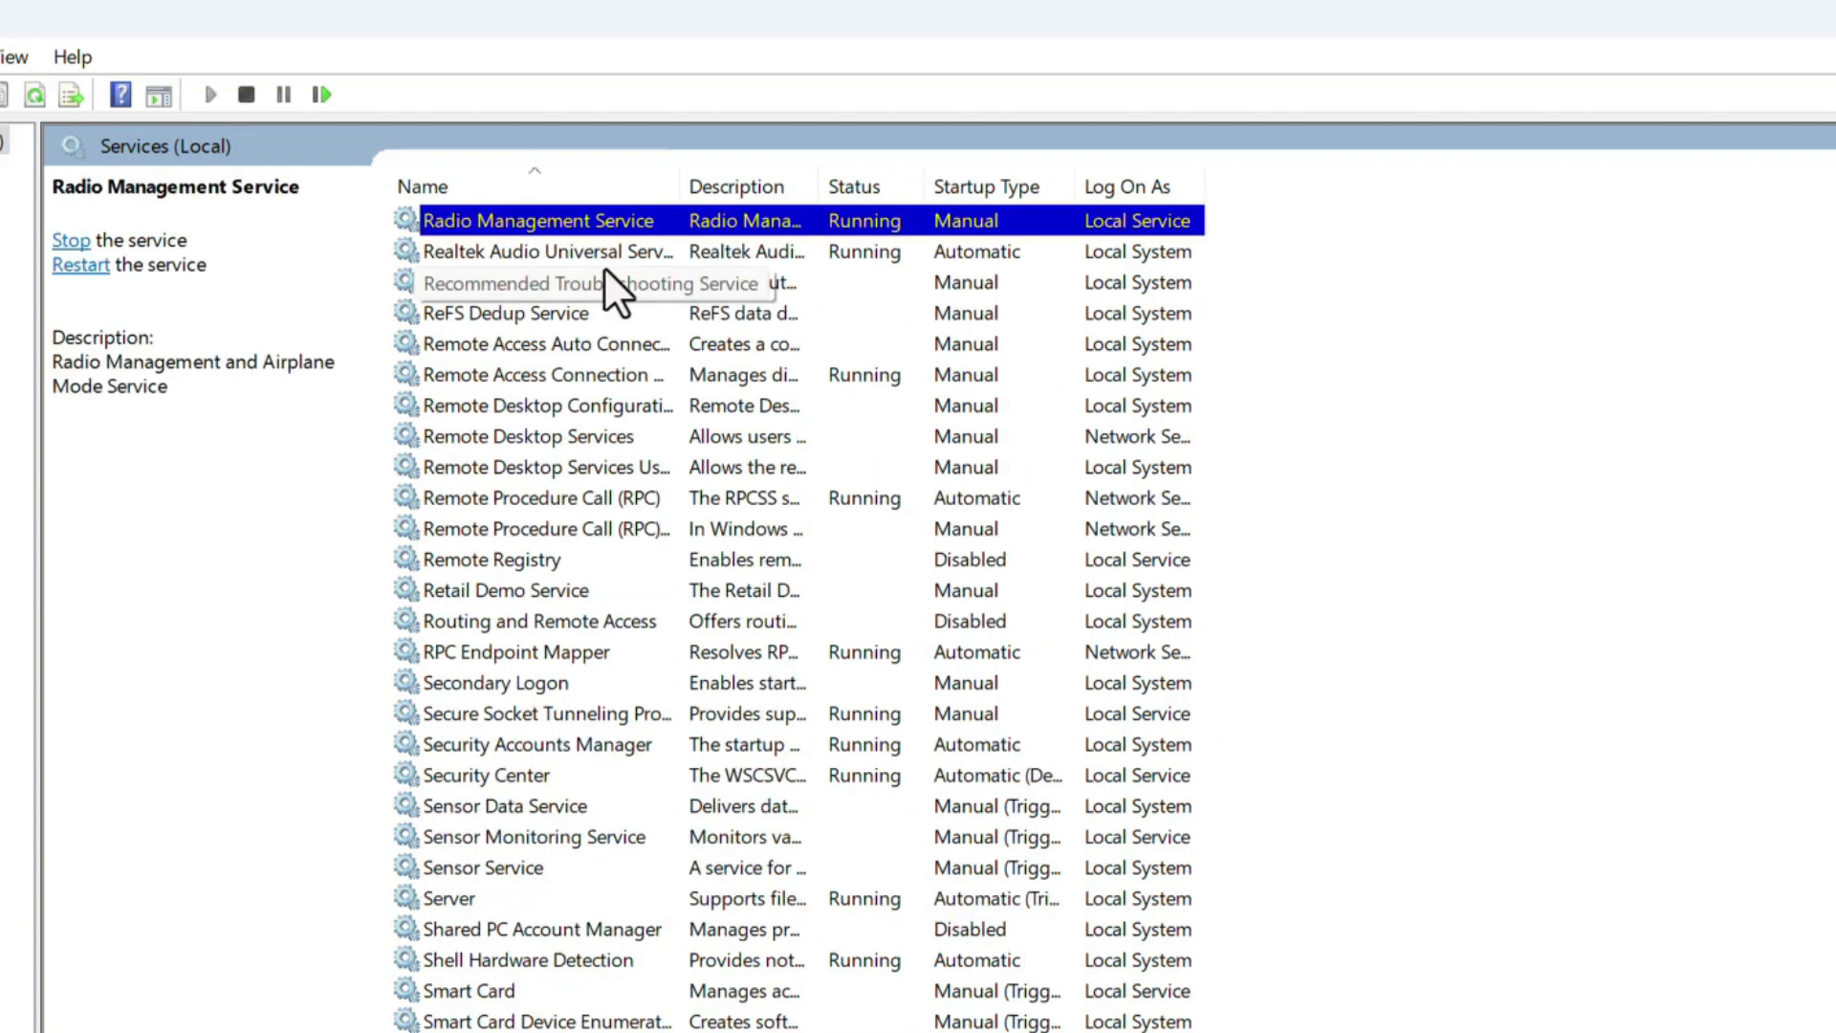
pyautogui.click(571, 251)
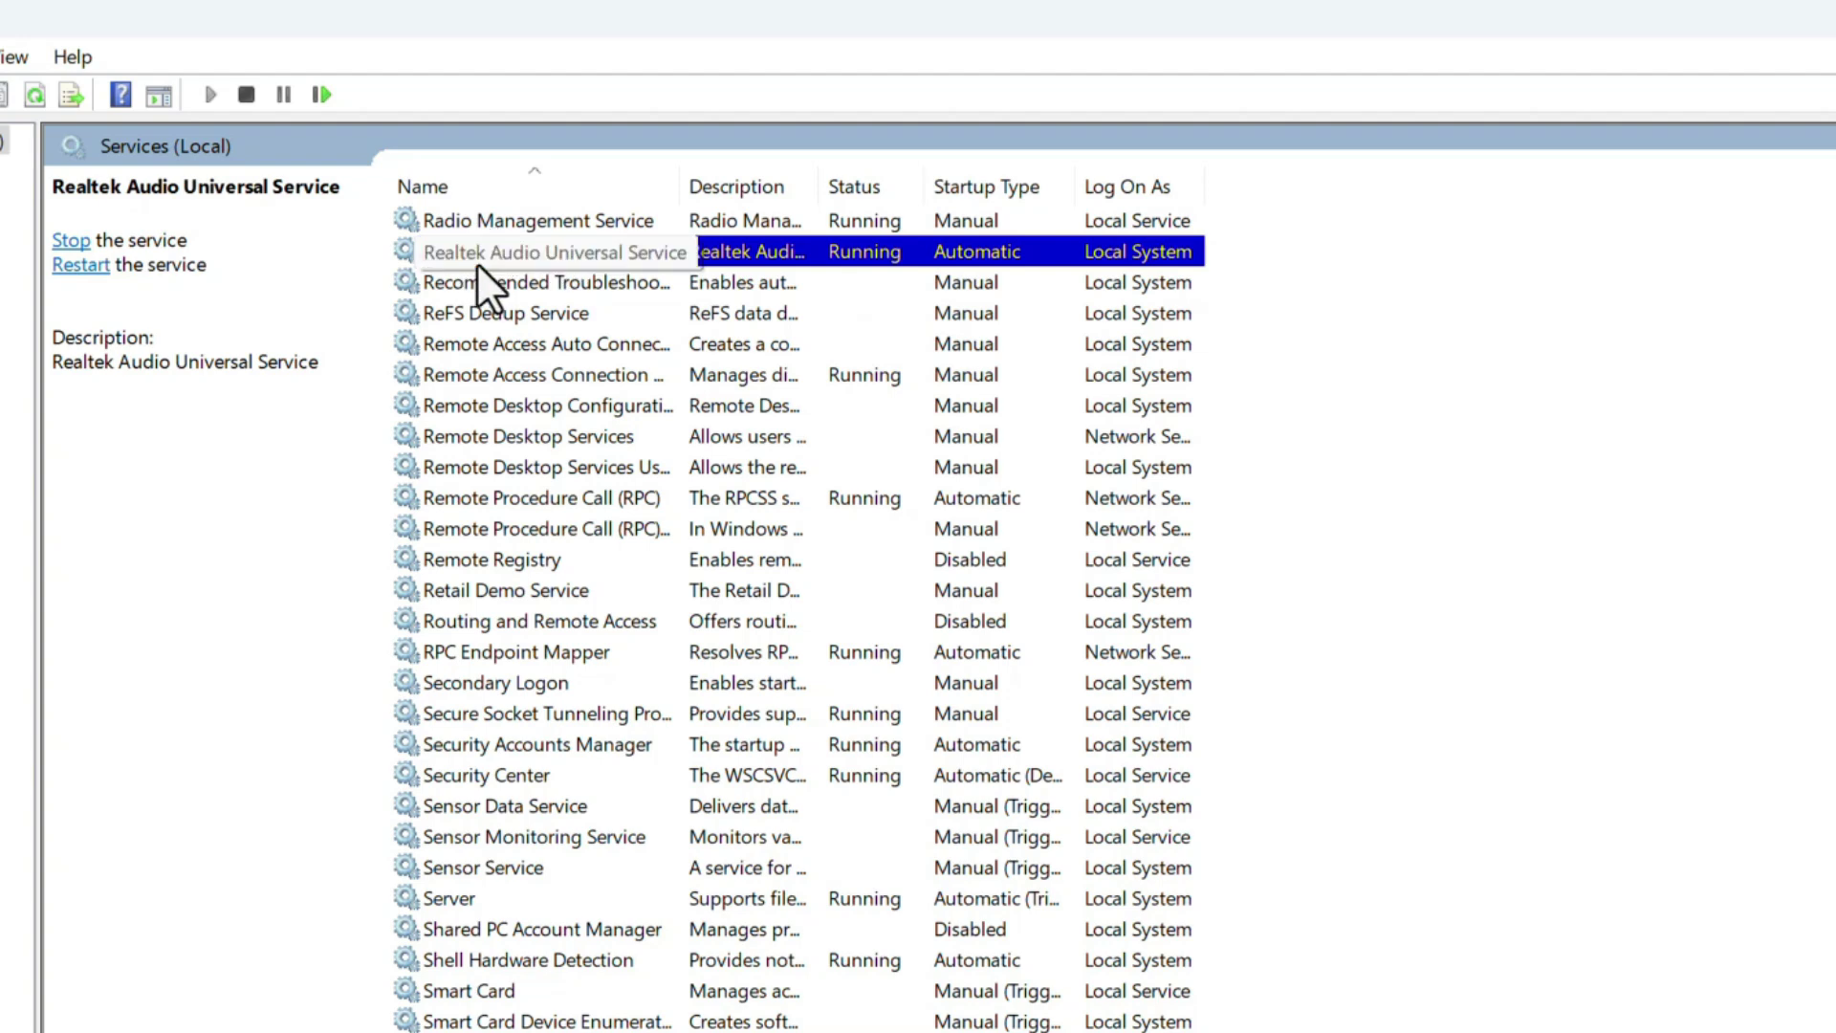
pyautogui.rightClick(541, 260)
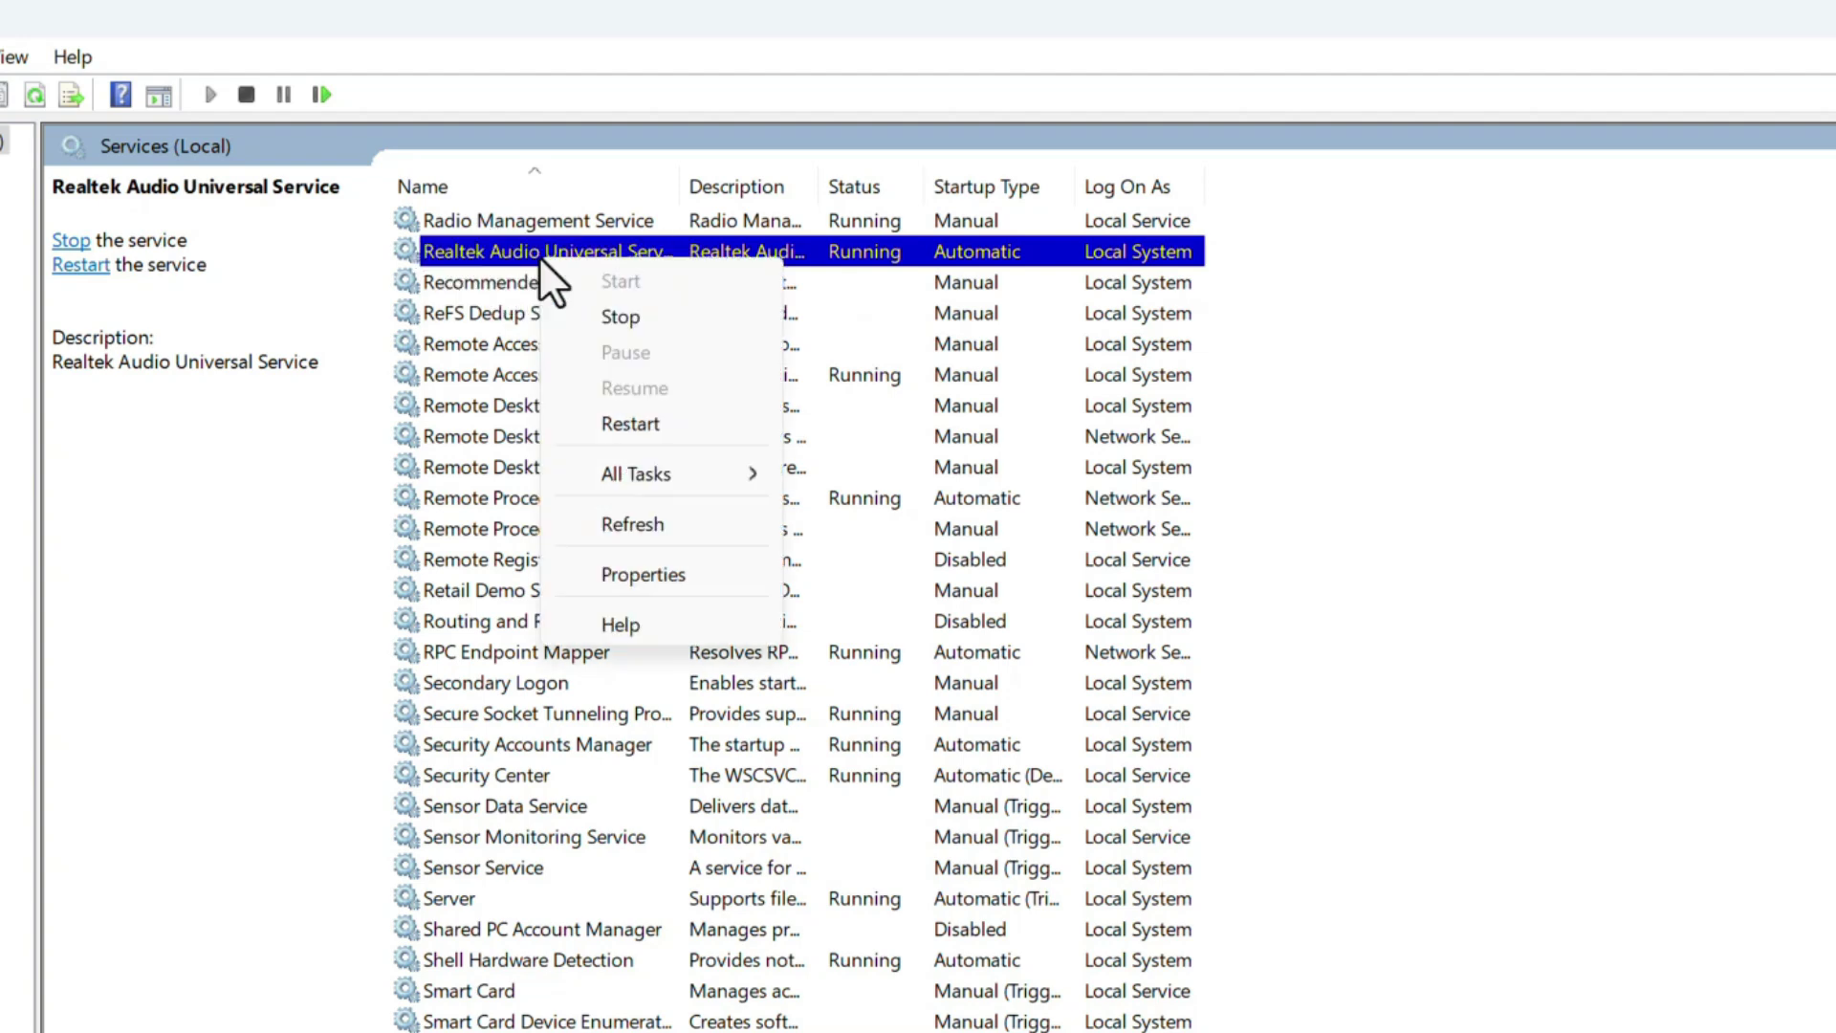
pyautogui.click(538, 256)
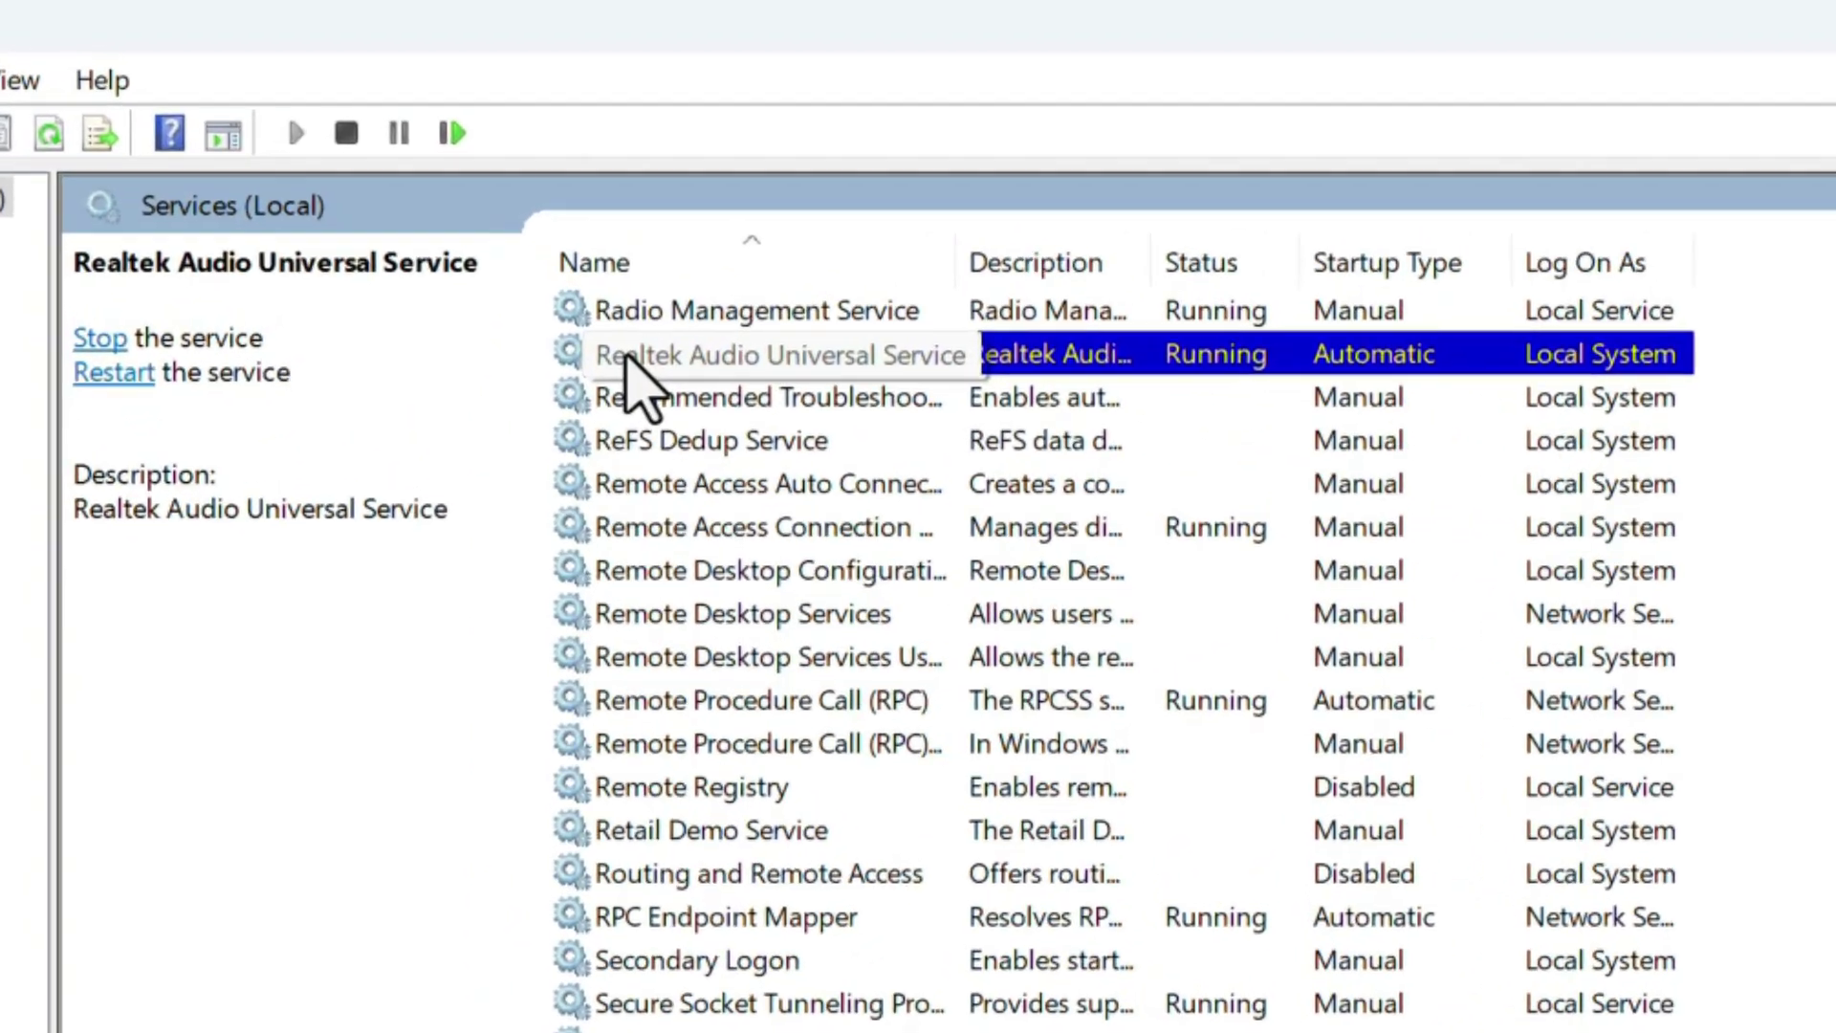
pyautogui.rightClick(626, 357)
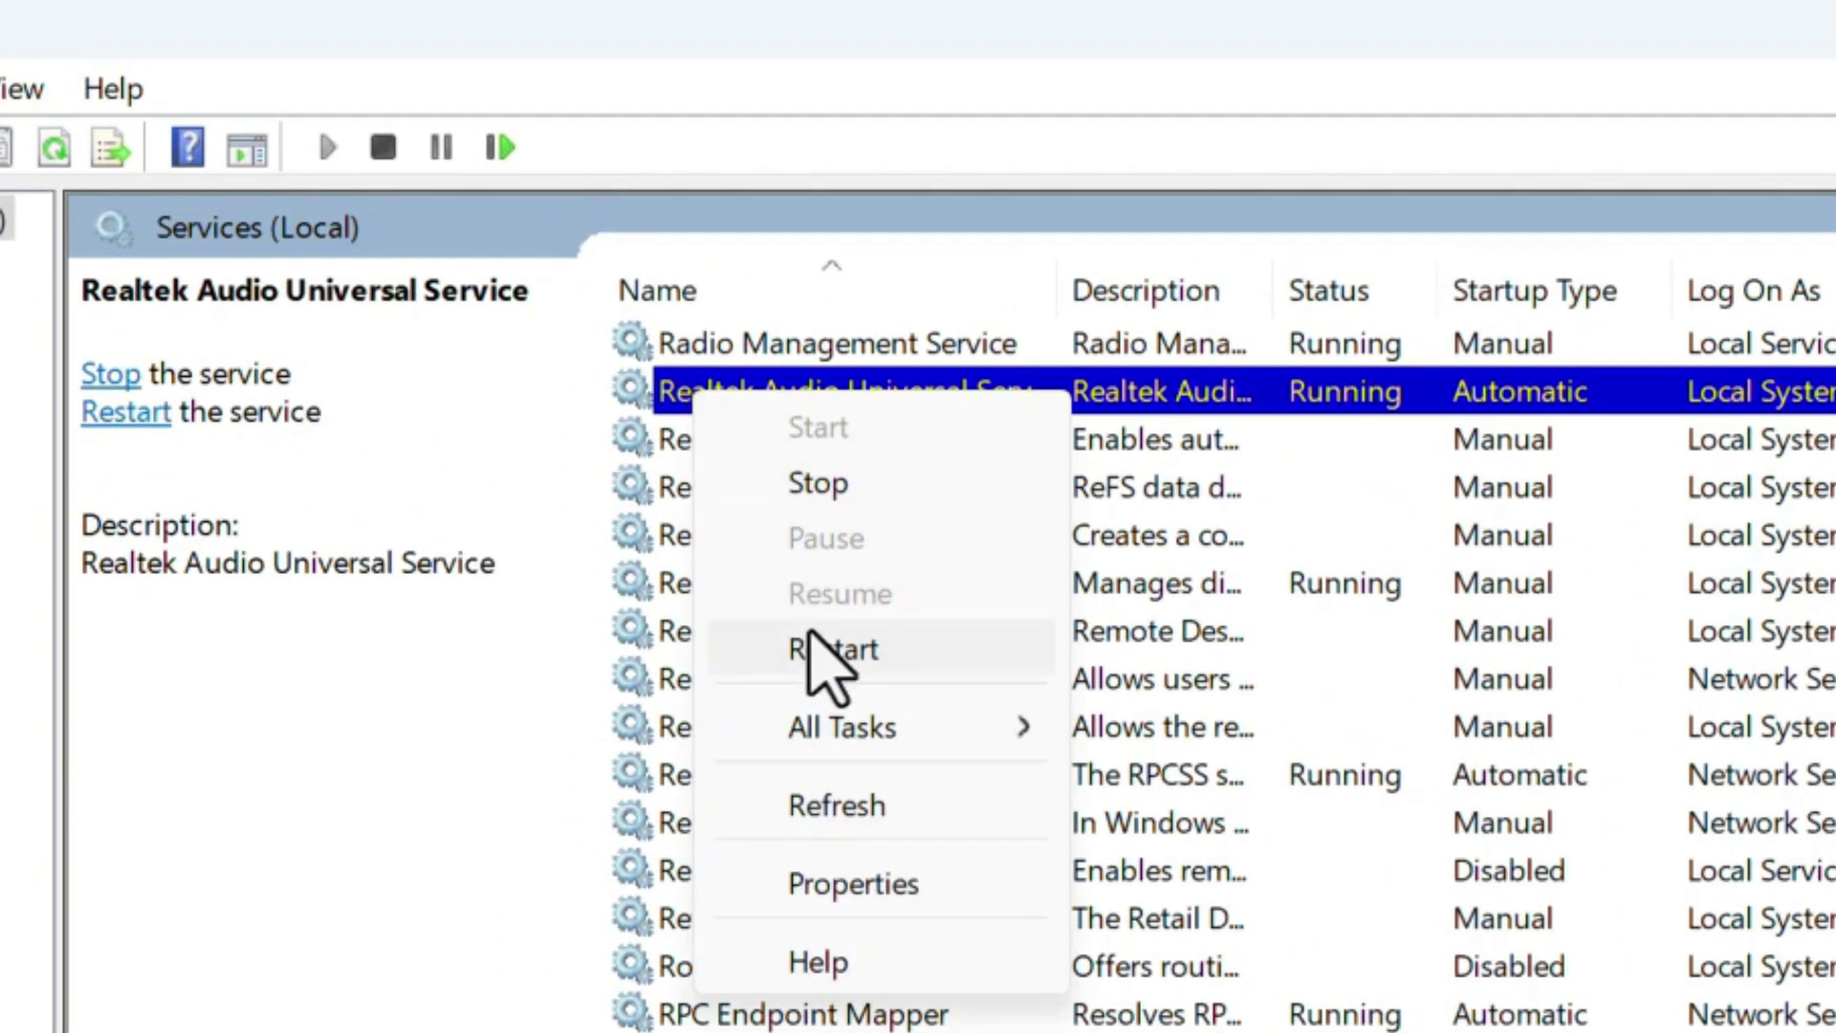
pyautogui.click(819, 658)
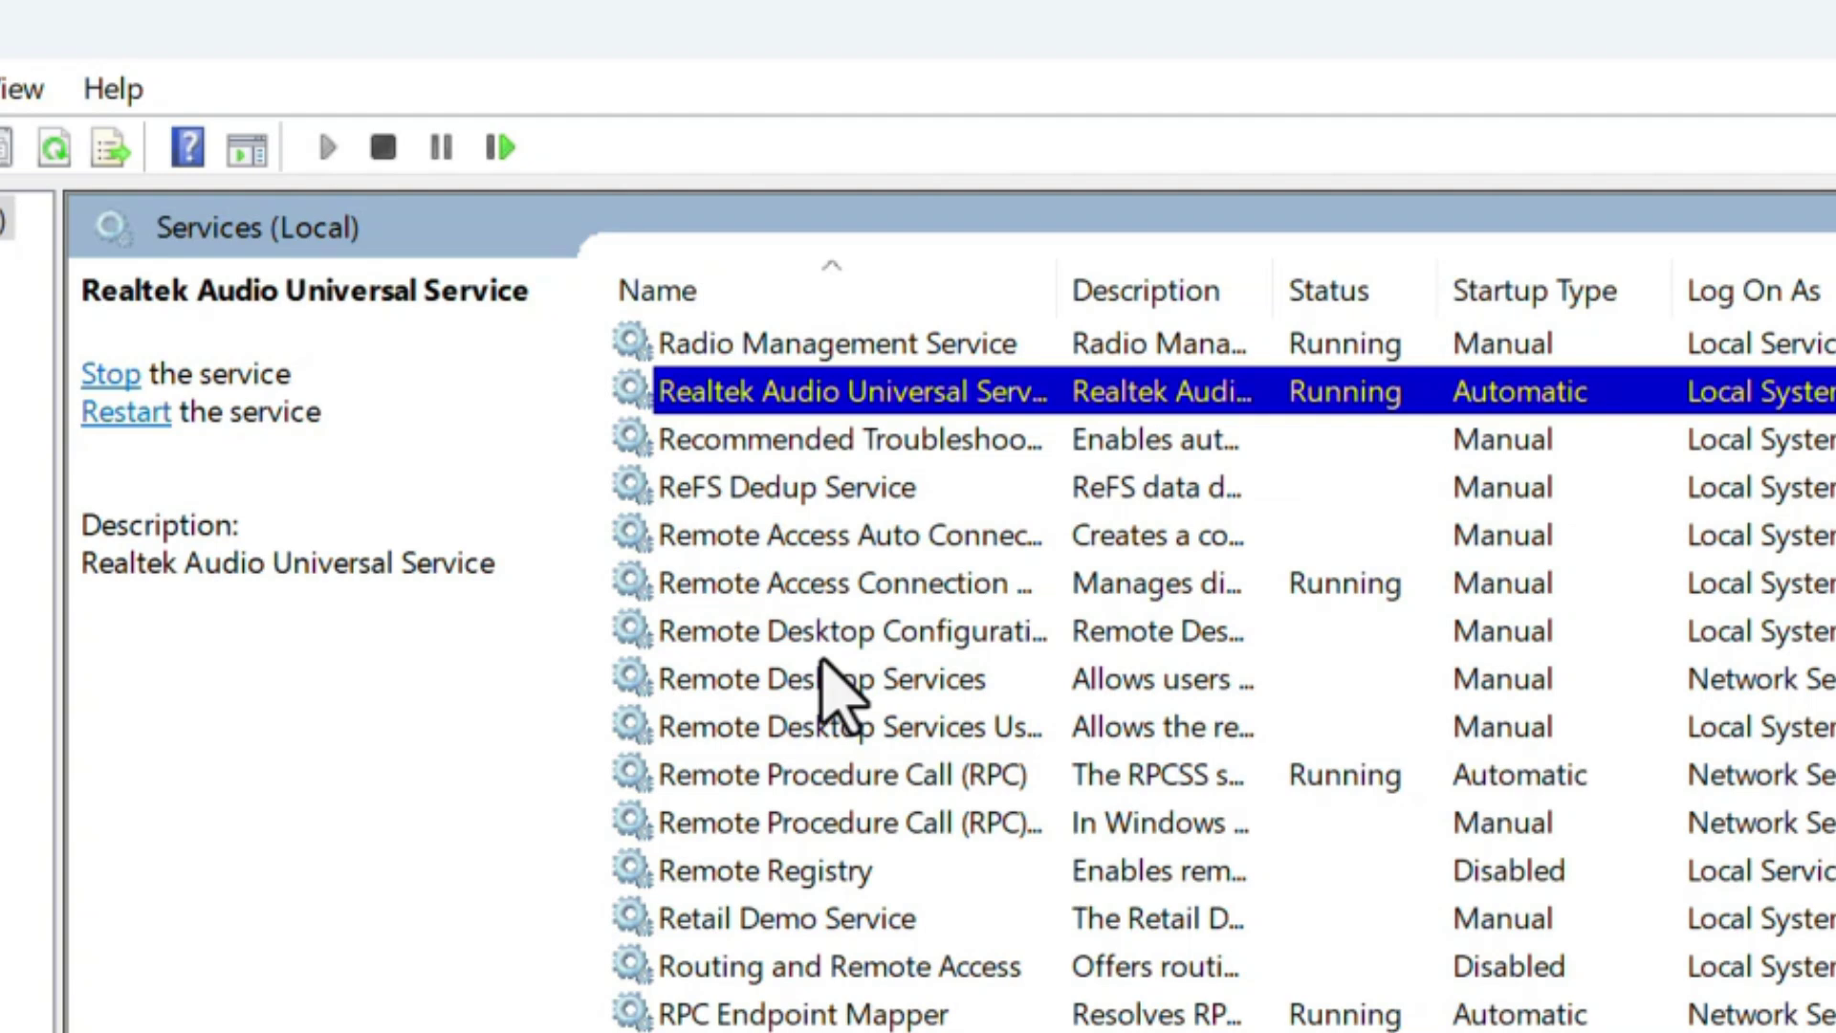
pyautogui.click(709, 774)
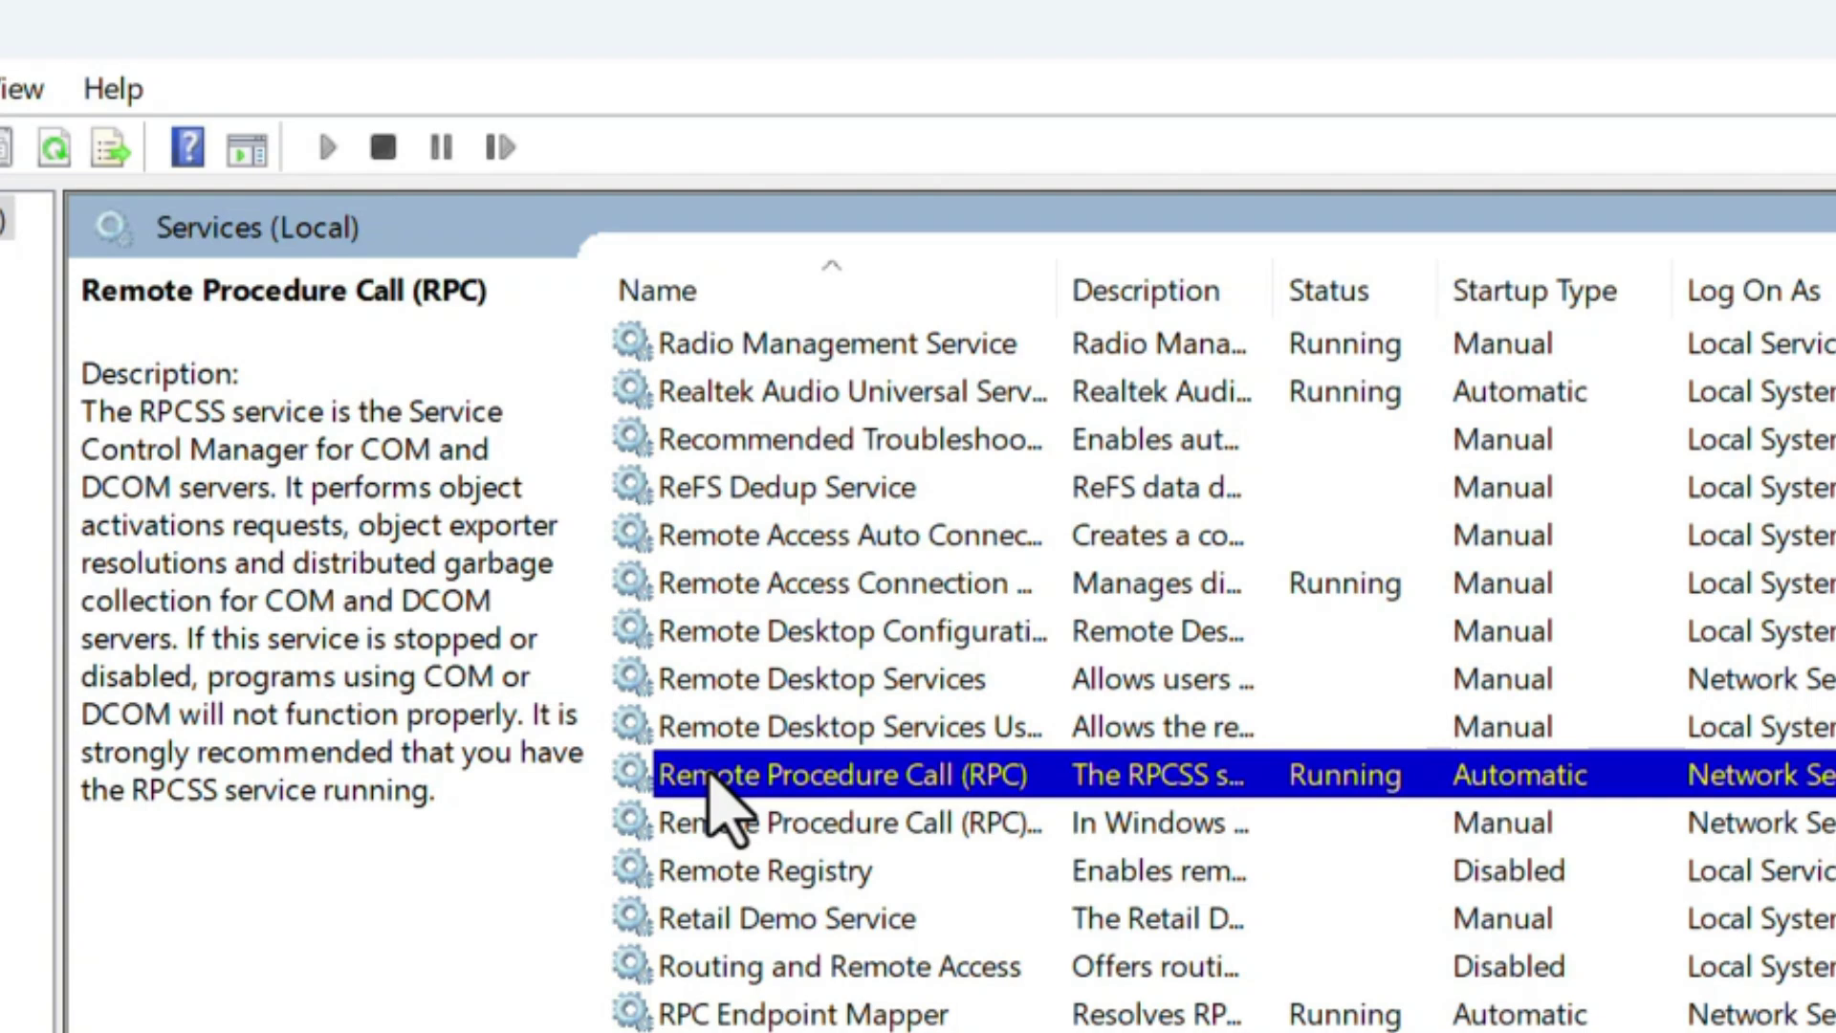
pyautogui.rightClick(710, 776)
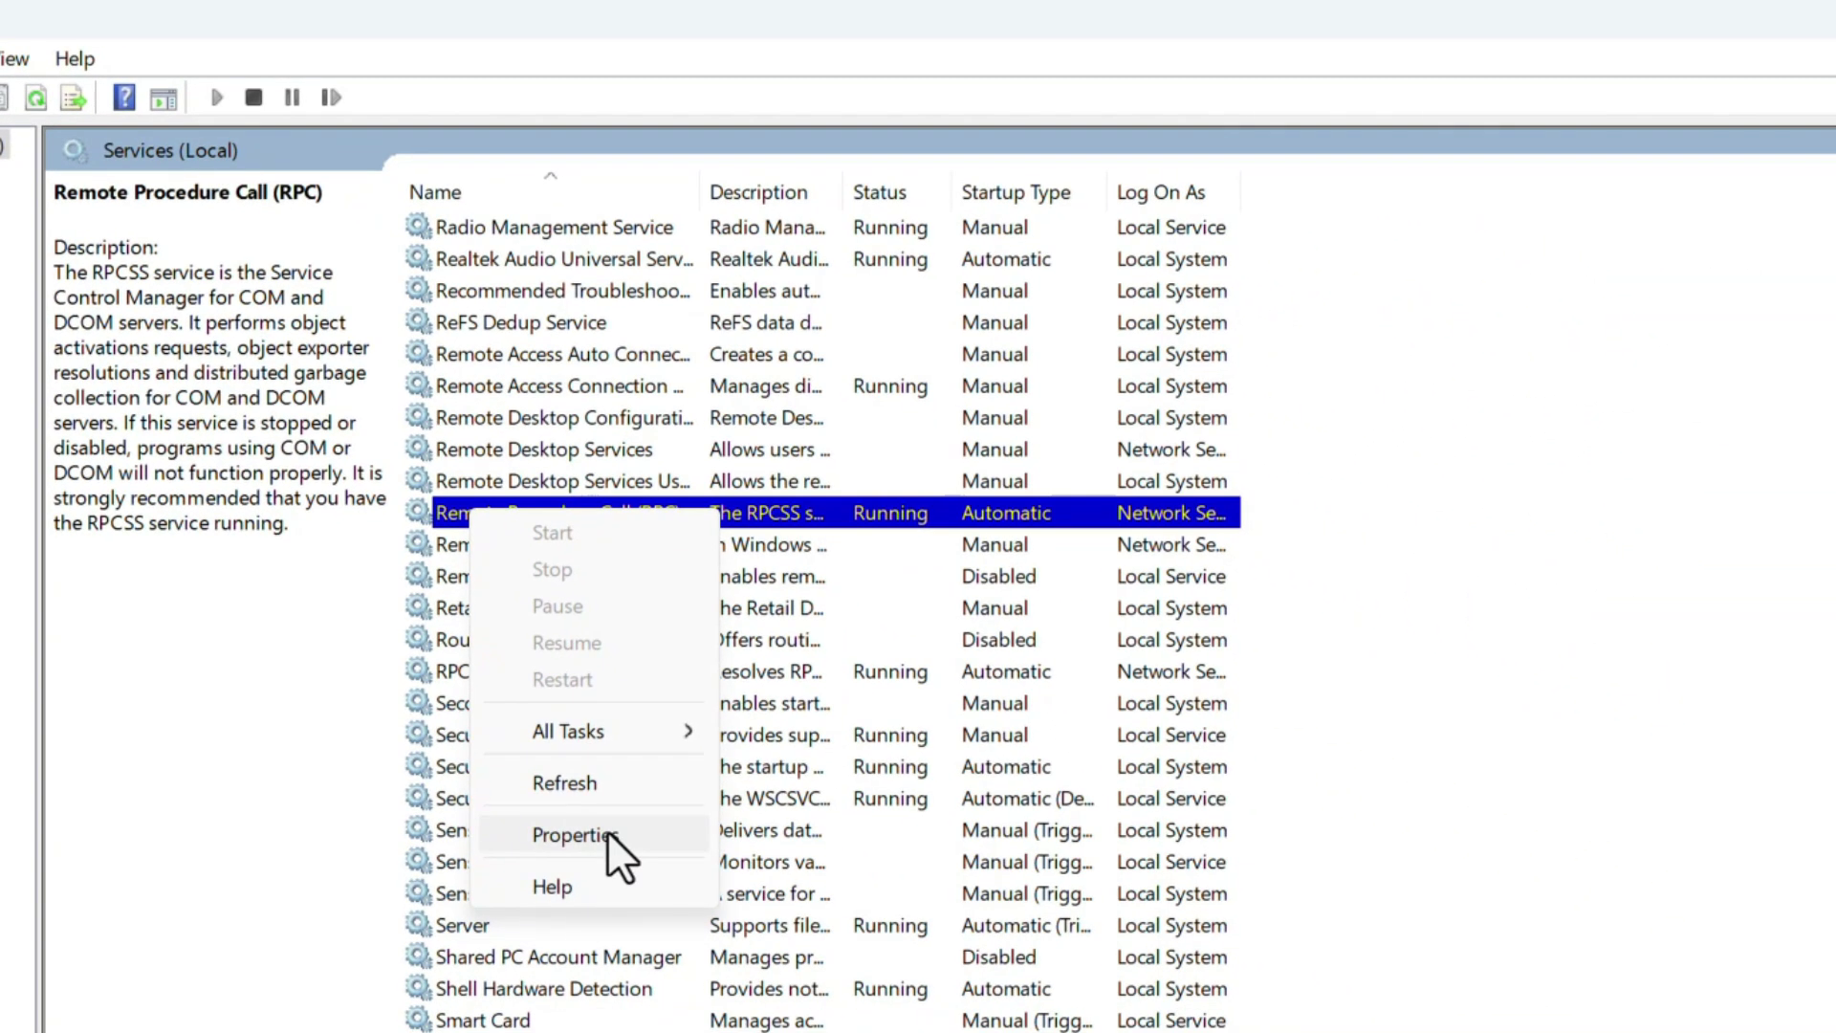
pyautogui.click(574, 835)
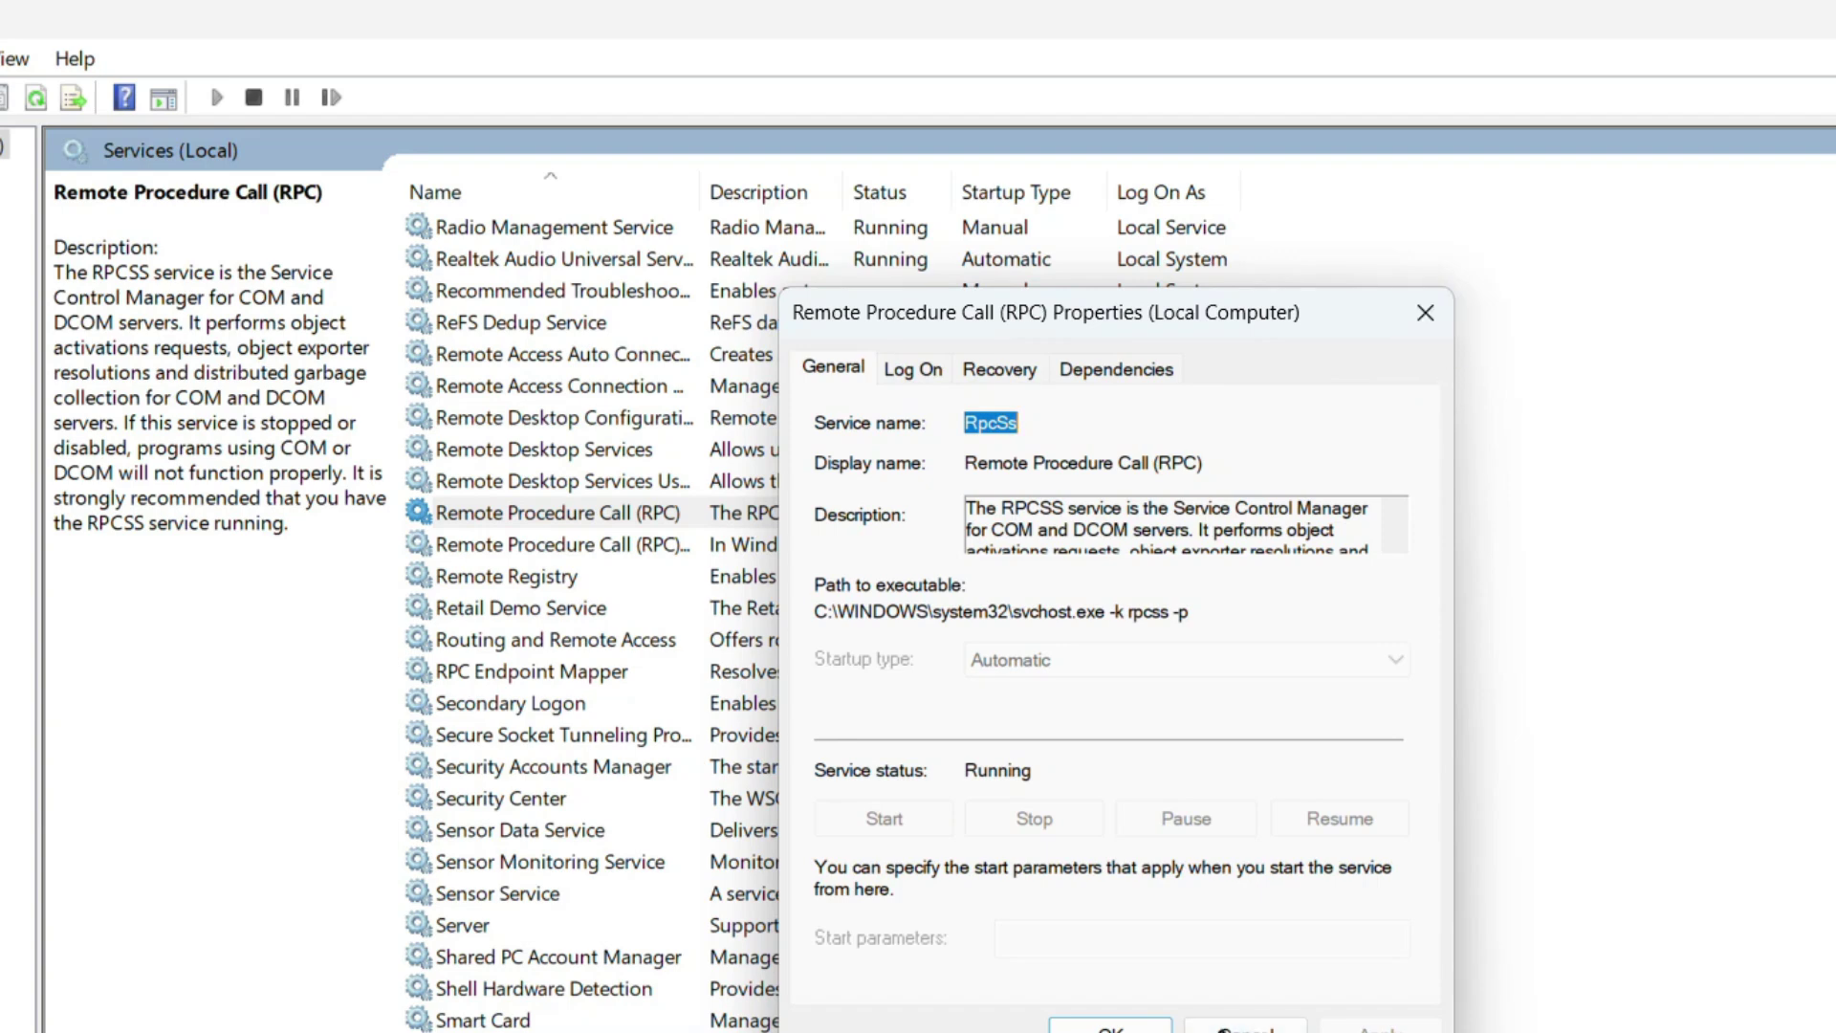
pyautogui.hotkey('alt', 'Tab')
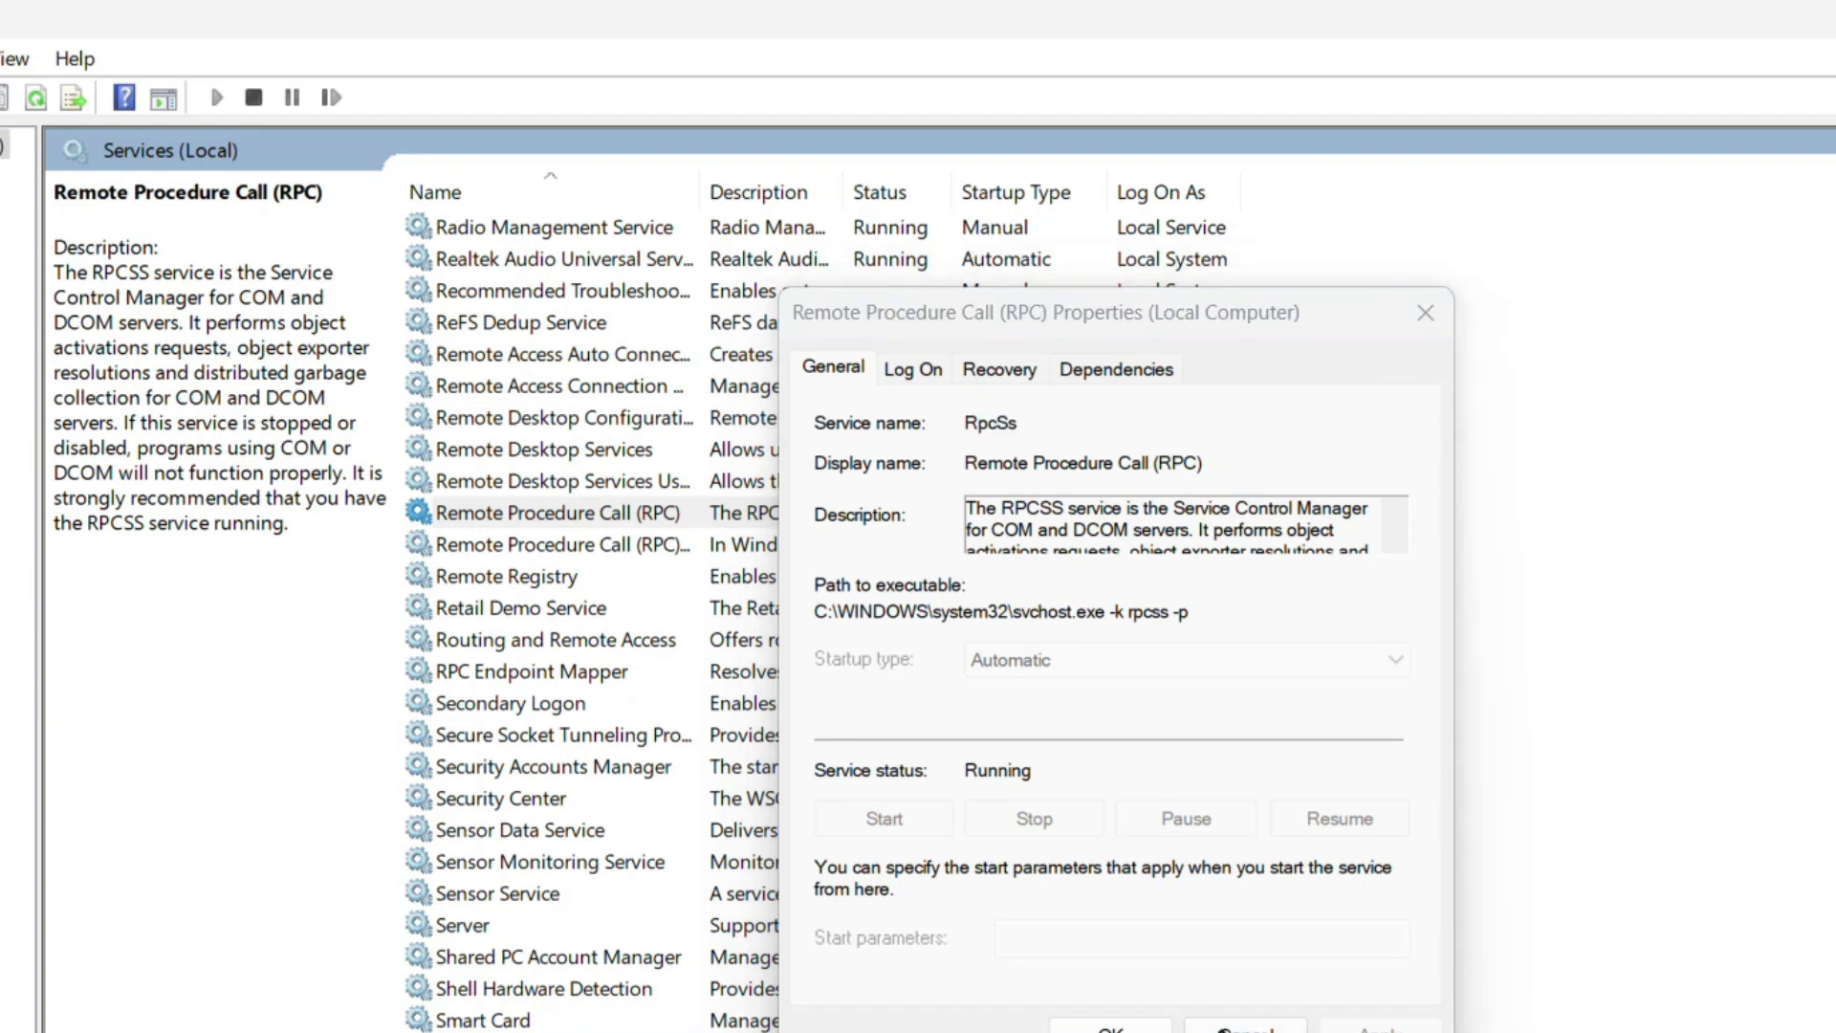
pyautogui.click(1243, 1025)
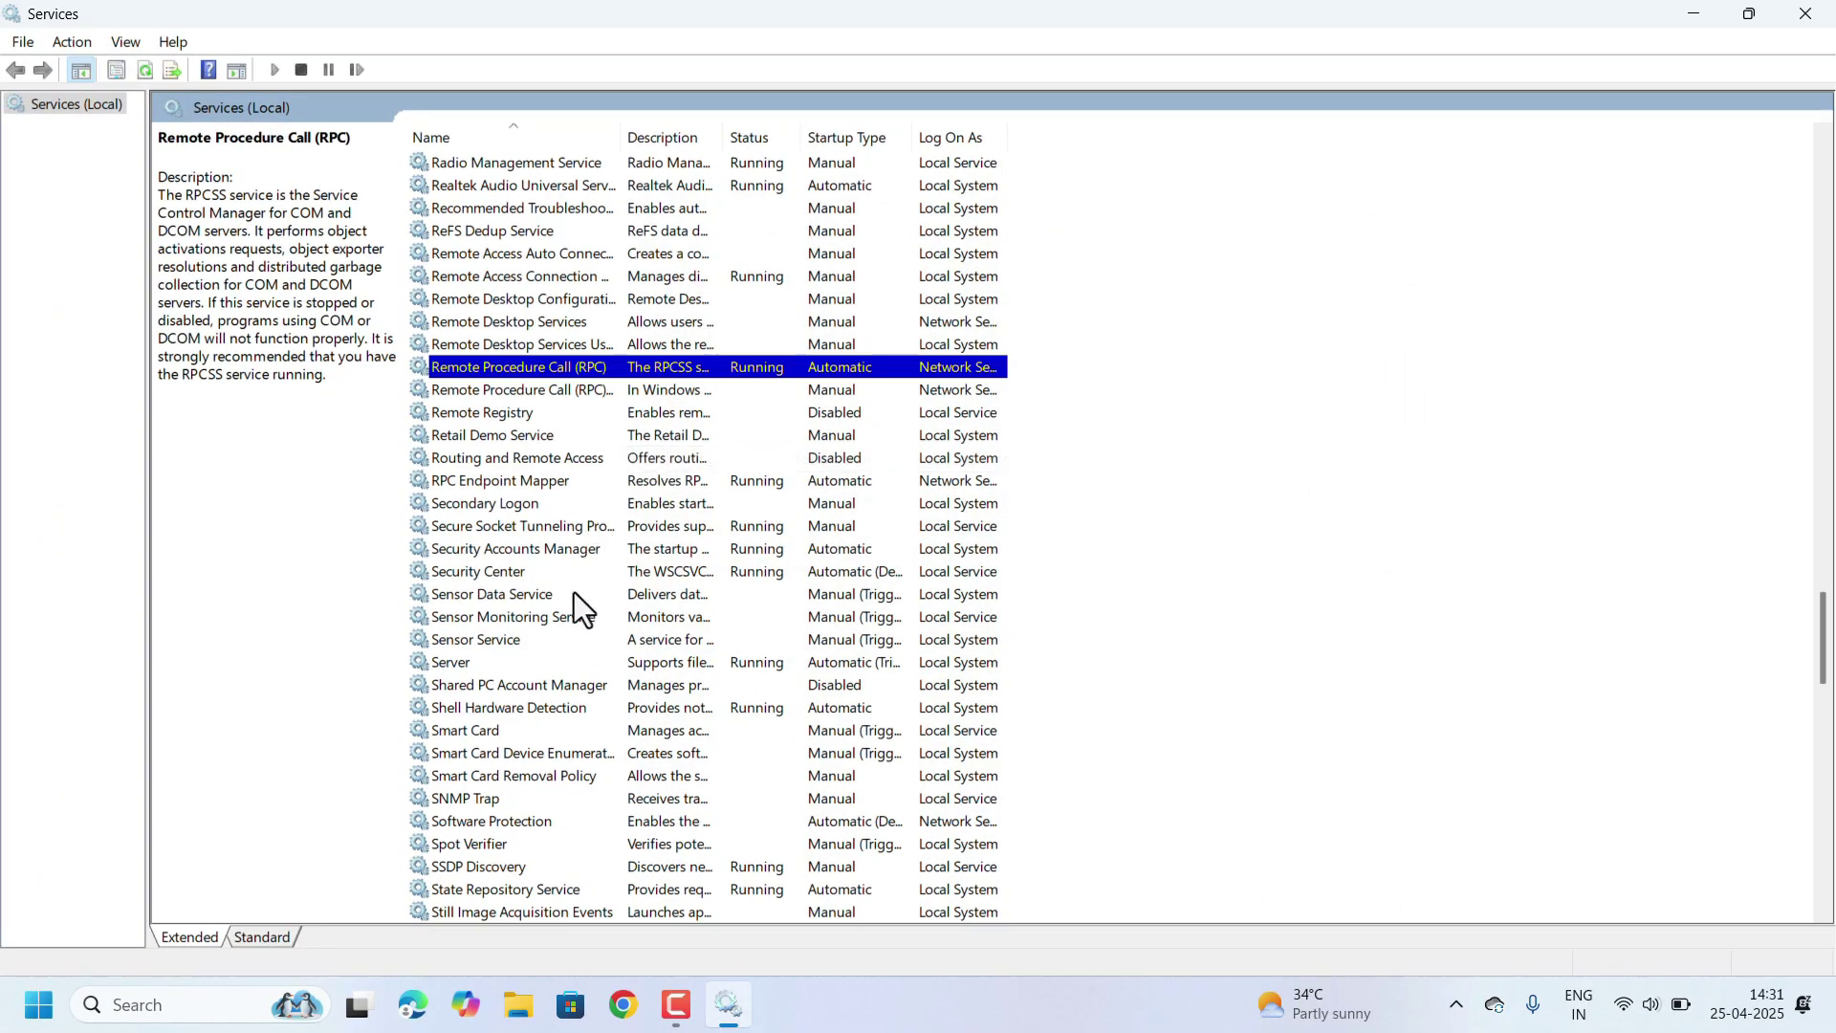
# - Close the Services window to return to the desktop
pyautogui.click(1805, 13)
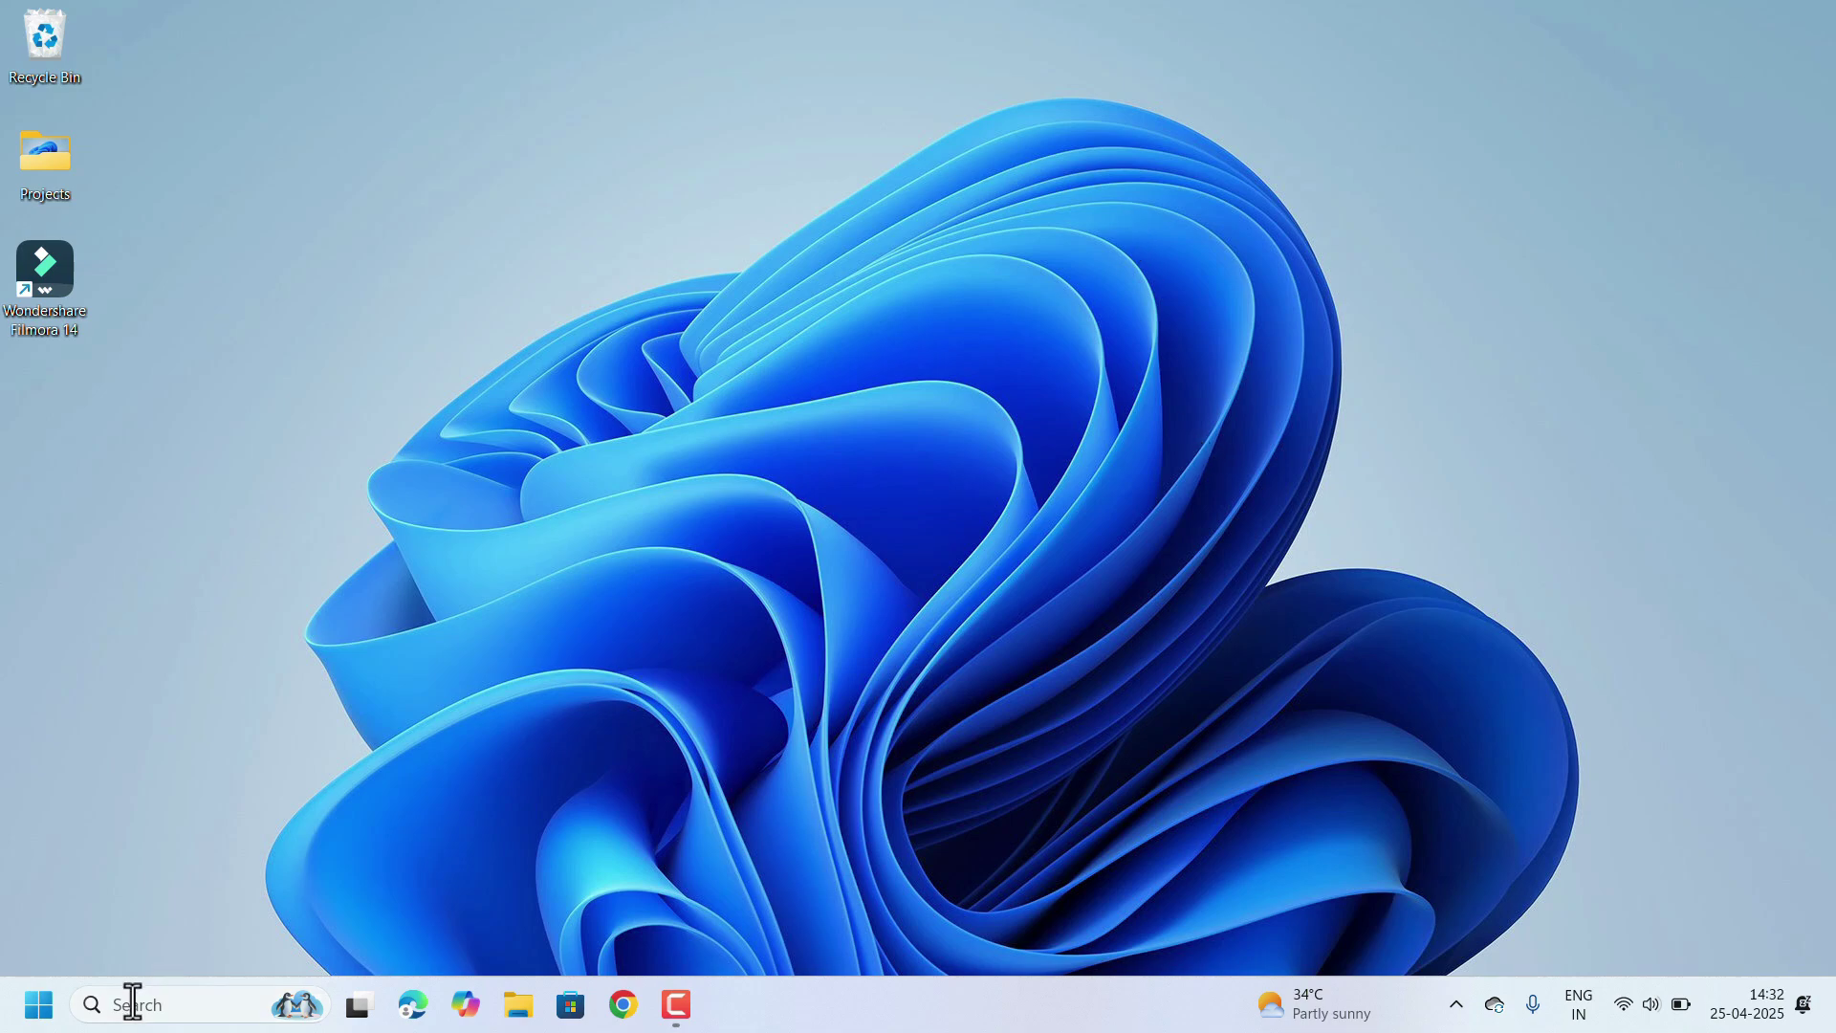
# - Open Device Manager, expand Sound, video and game controllers, and right-click Realtek(R) Audio
pyautogui.click(127, 1002)
pyautogui.write('devic')
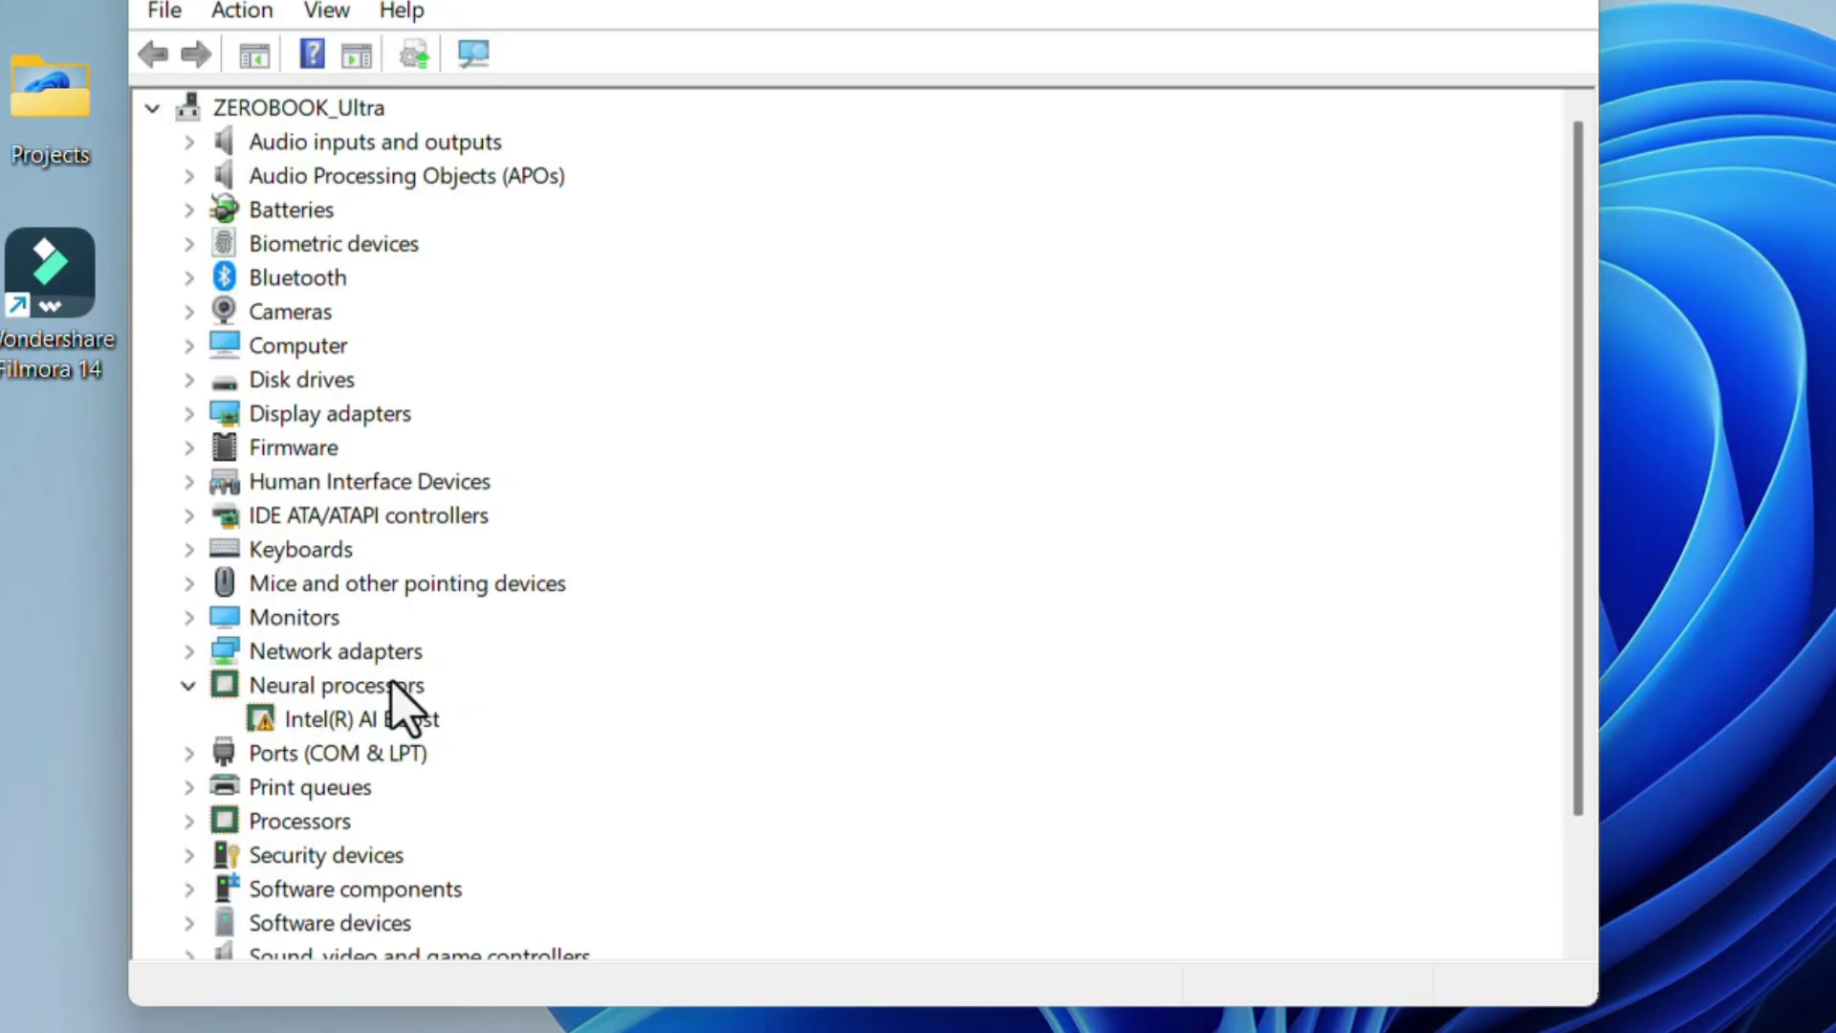
pyautogui.scroll(-2, 395, 703)
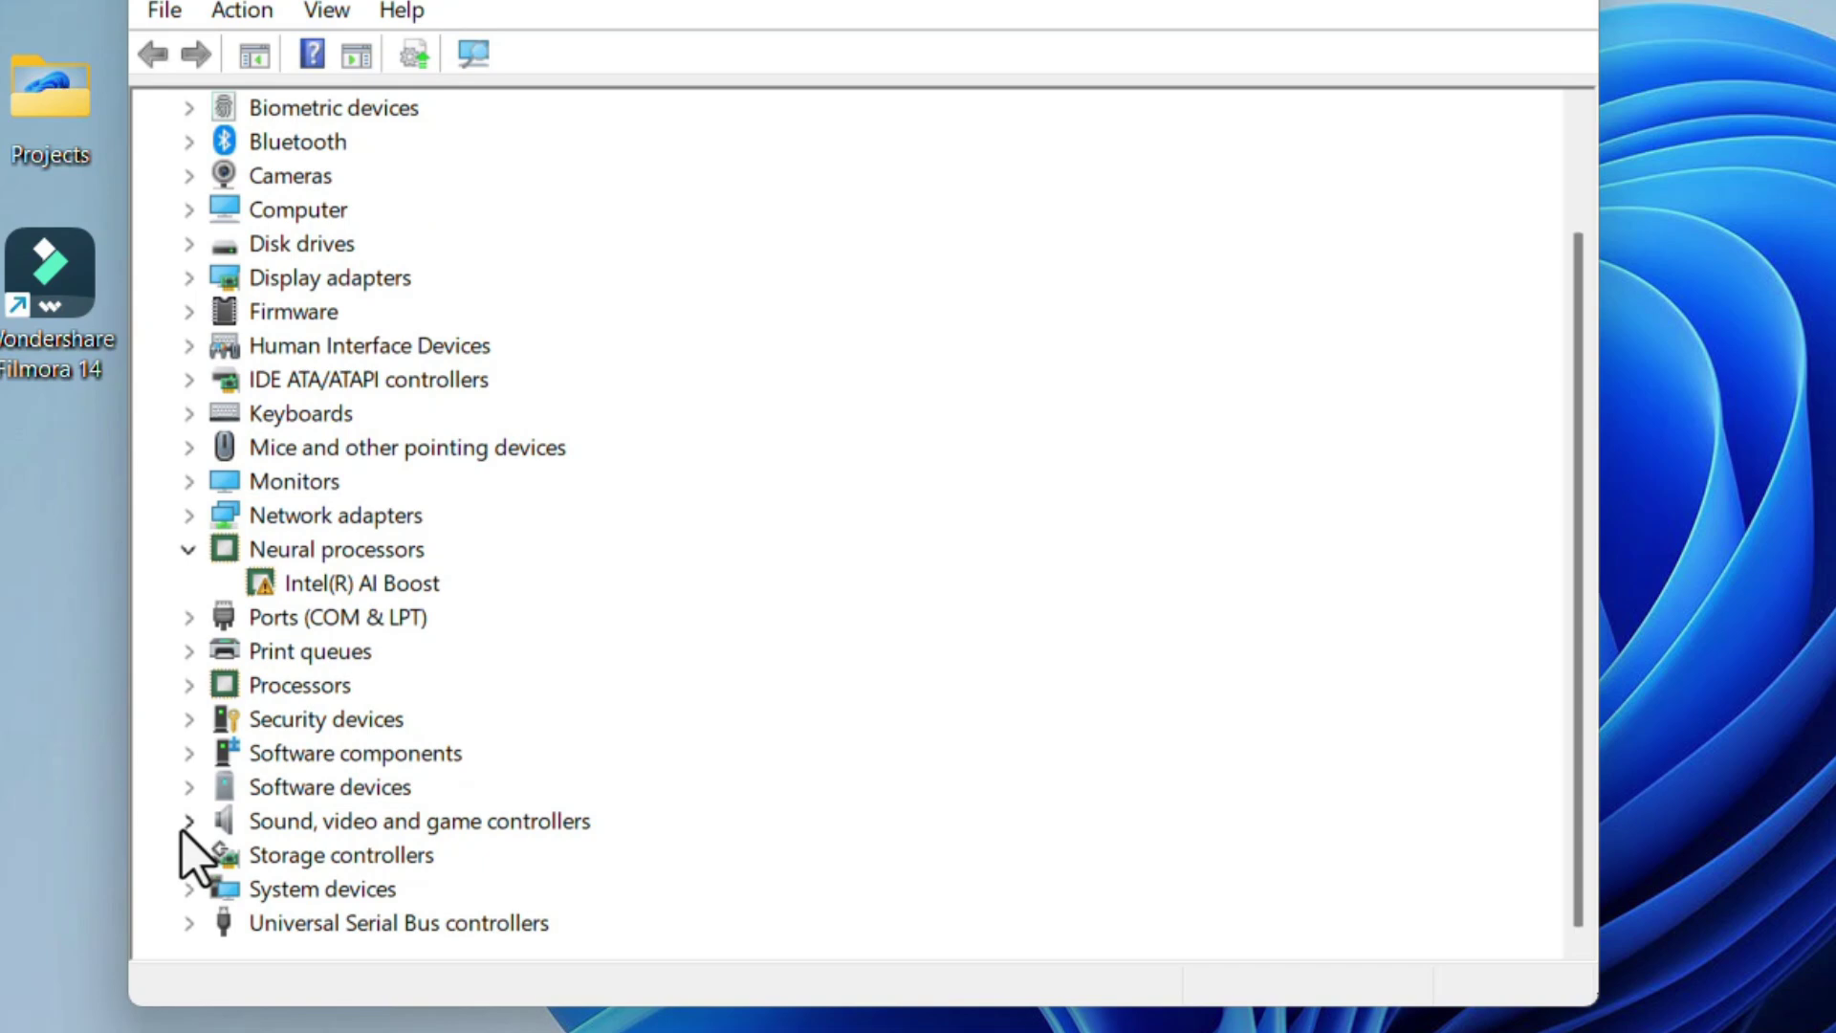
pyautogui.click(186, 825)
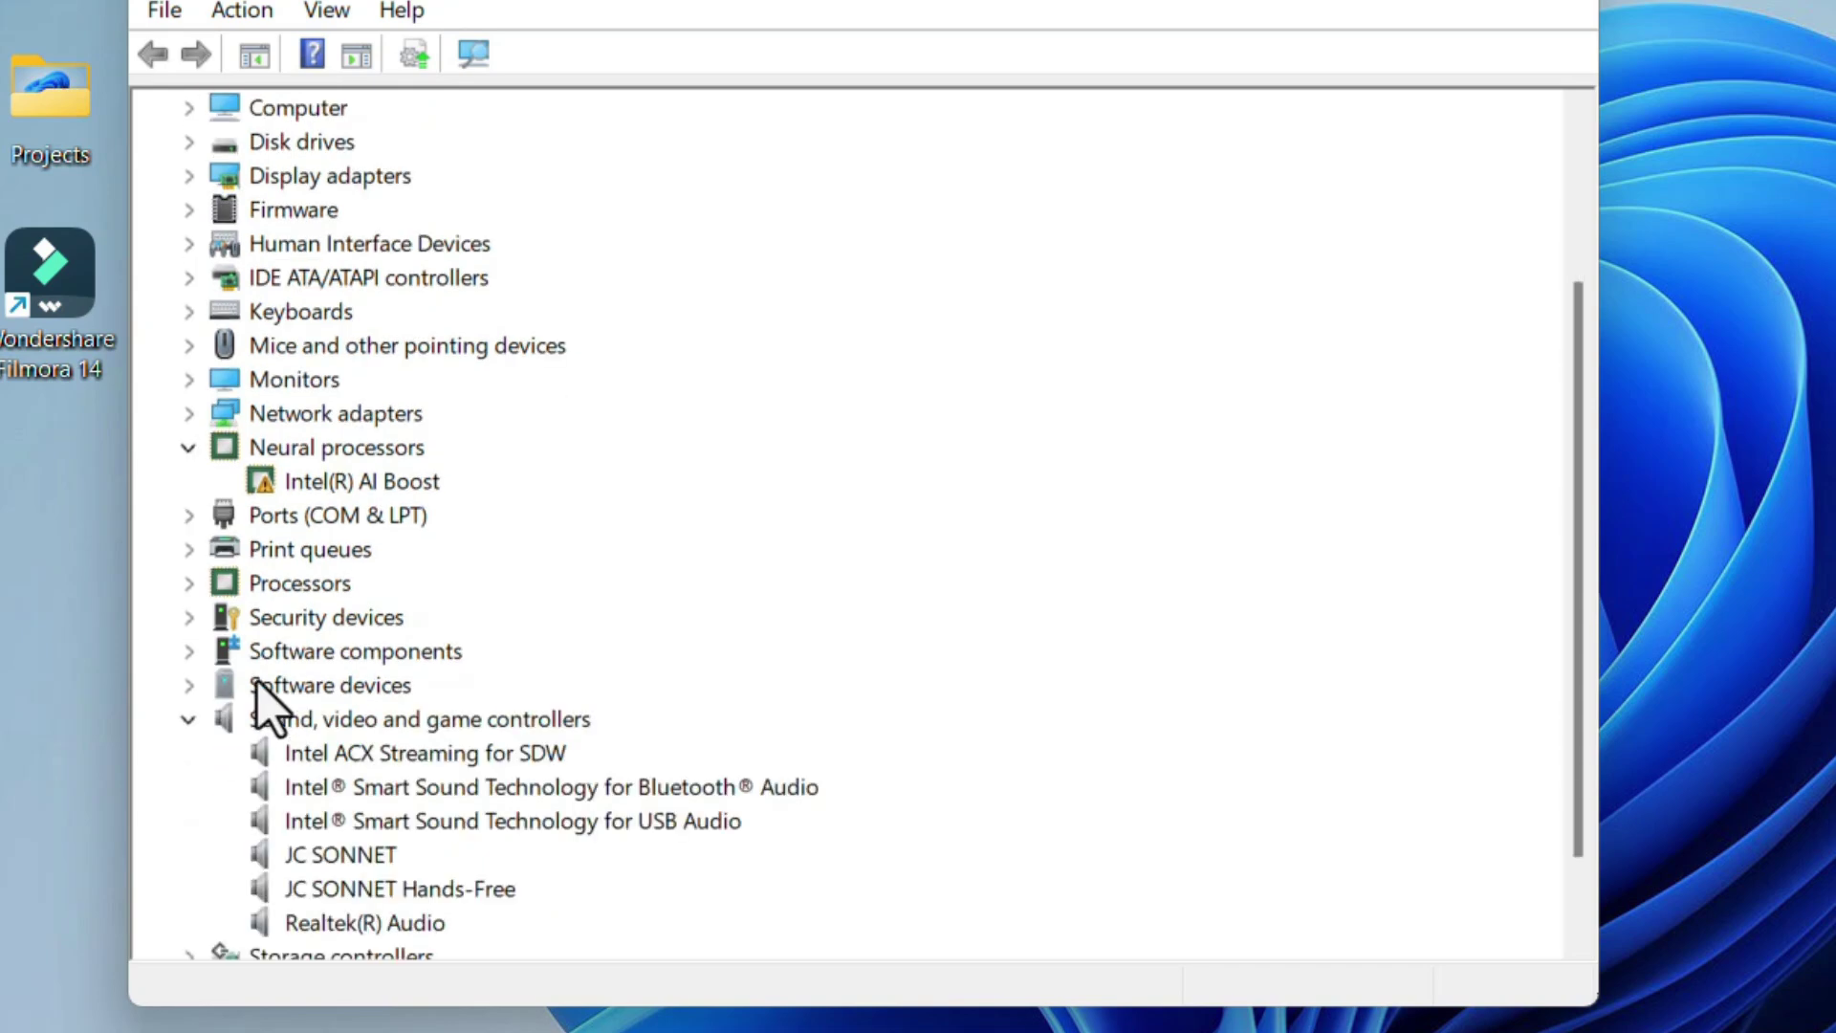
pyautogui.scroll(-1, 398, 899)
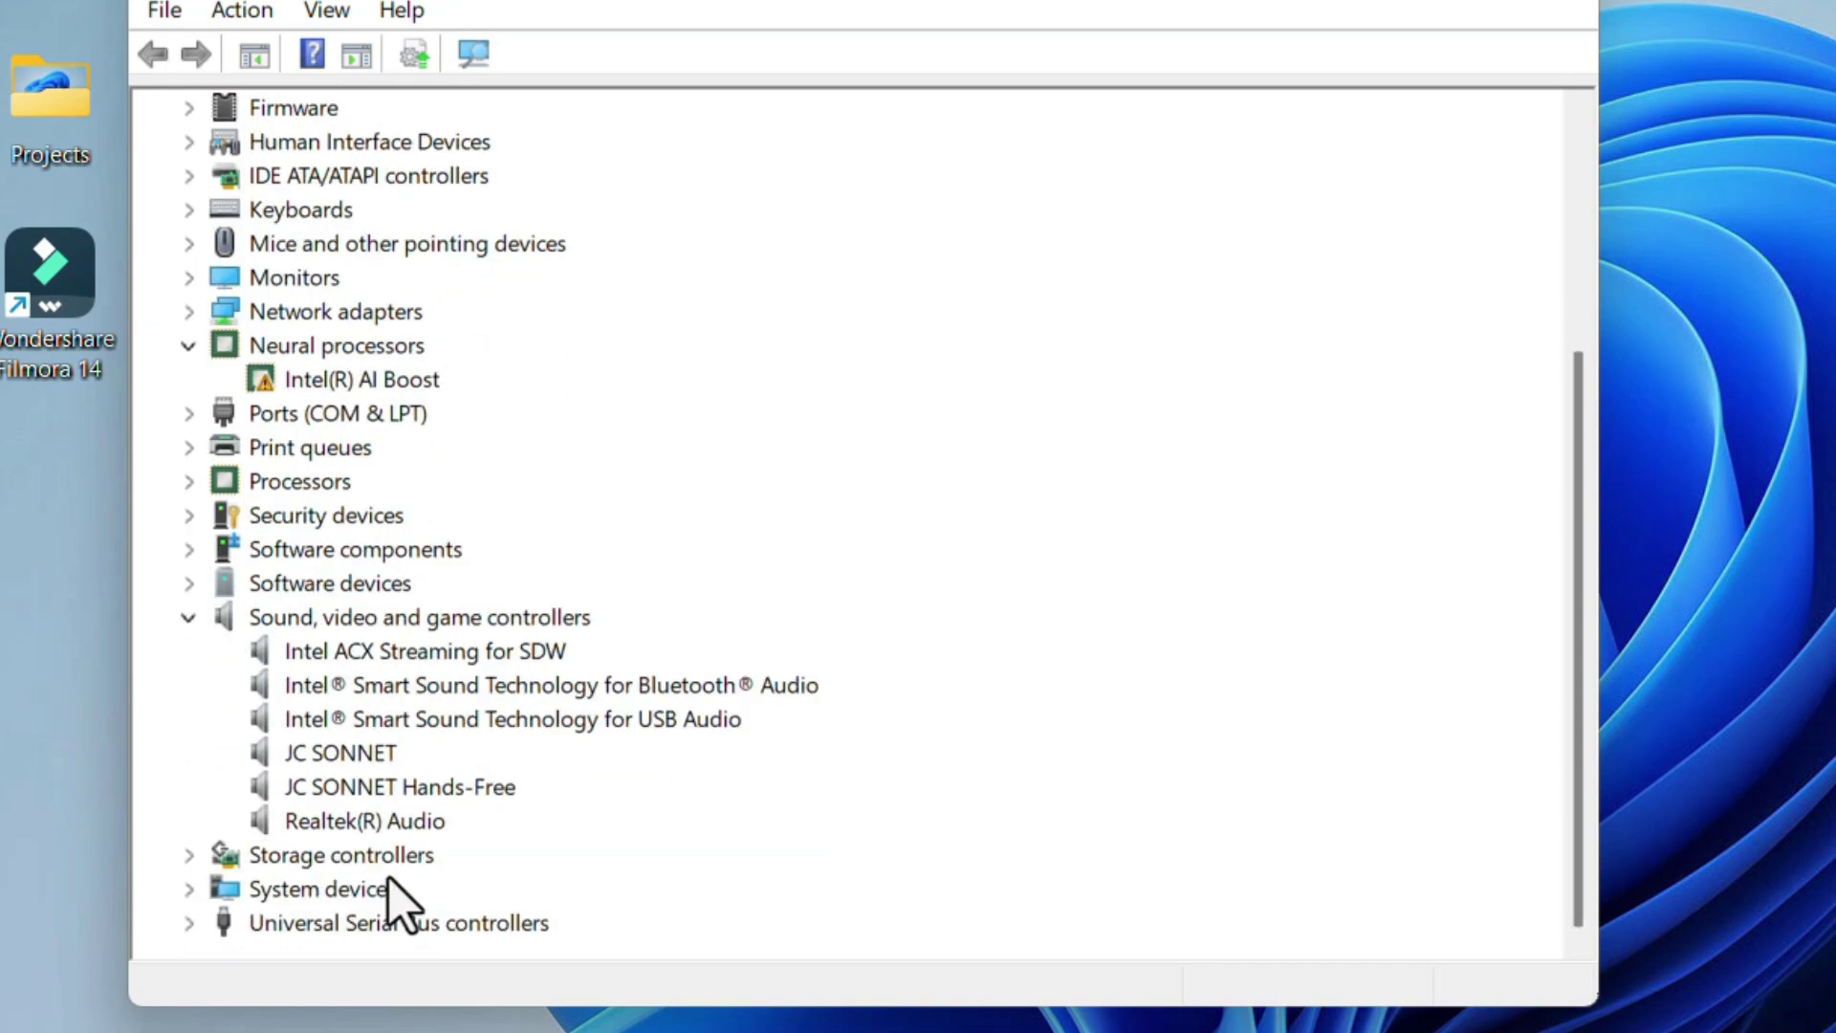
pyautogui.click(311, 819)
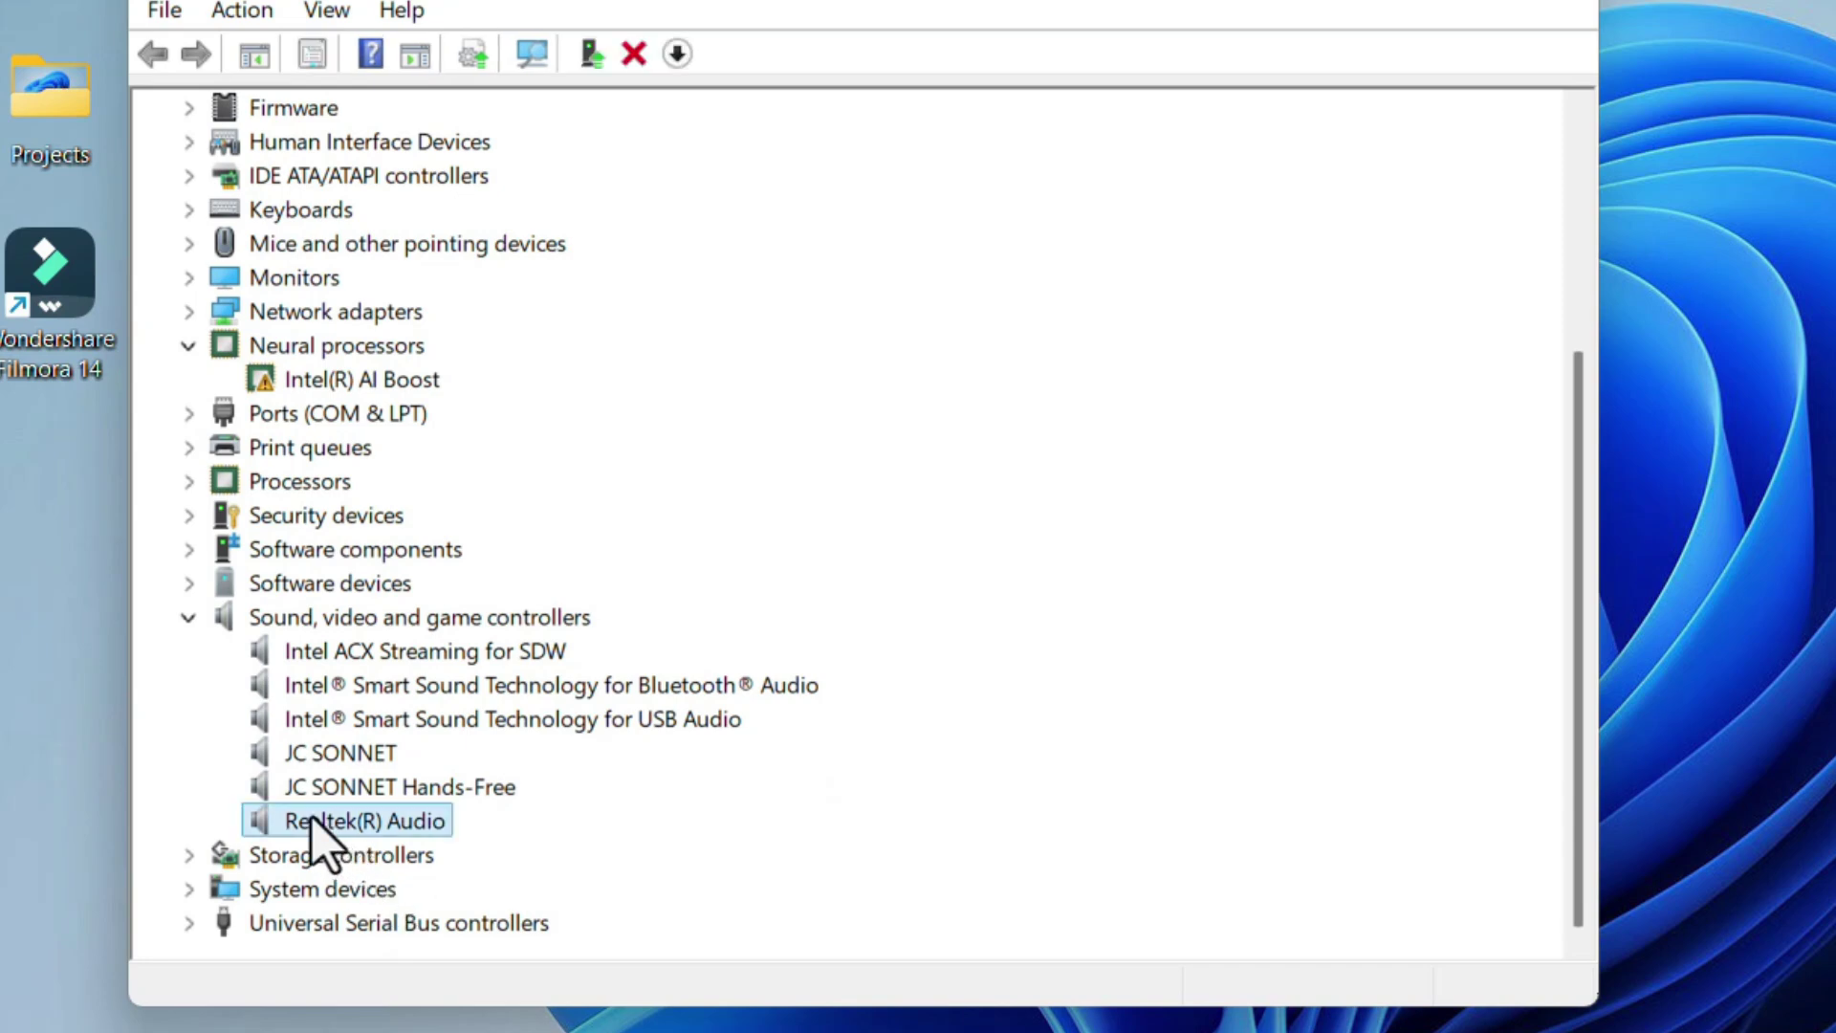
pyautogui.rightClick(312, 819)
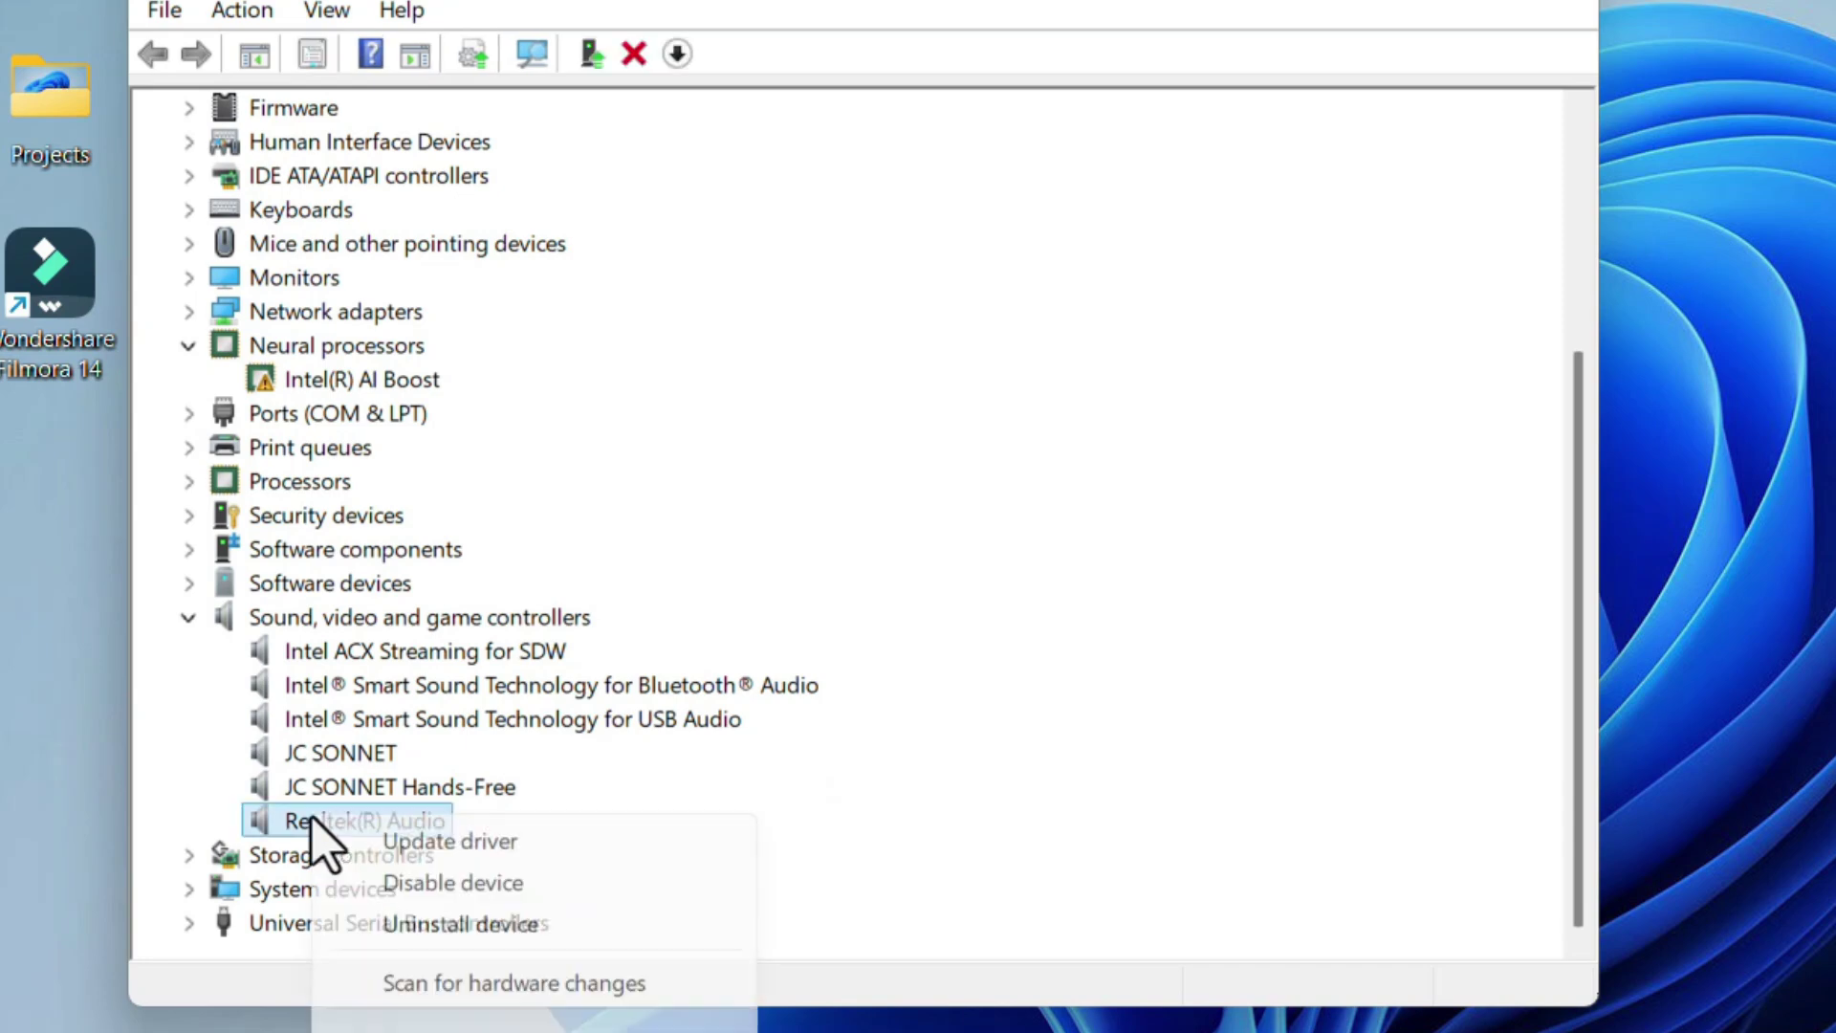
# - Update the Realtek(R) Audio driver from this computer; the best driver is already installed
pyautogui.click(392, 844)
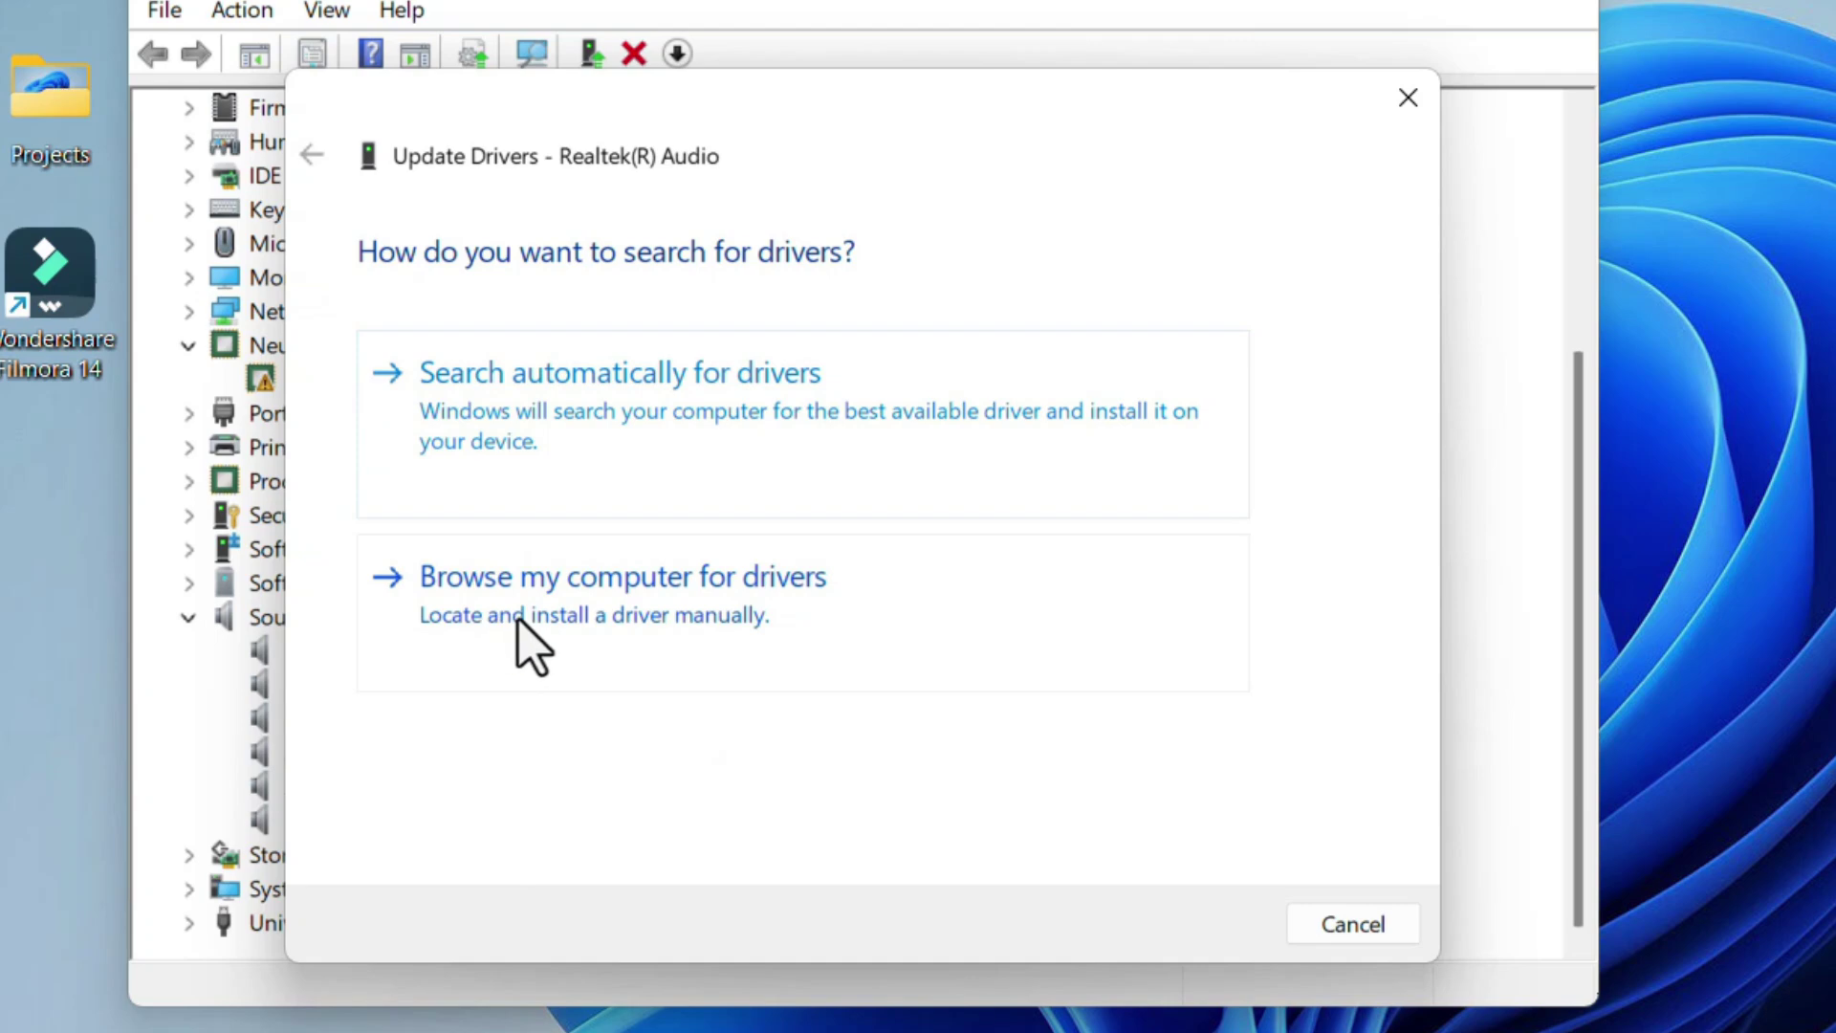
pyautogui.click(529, 643)
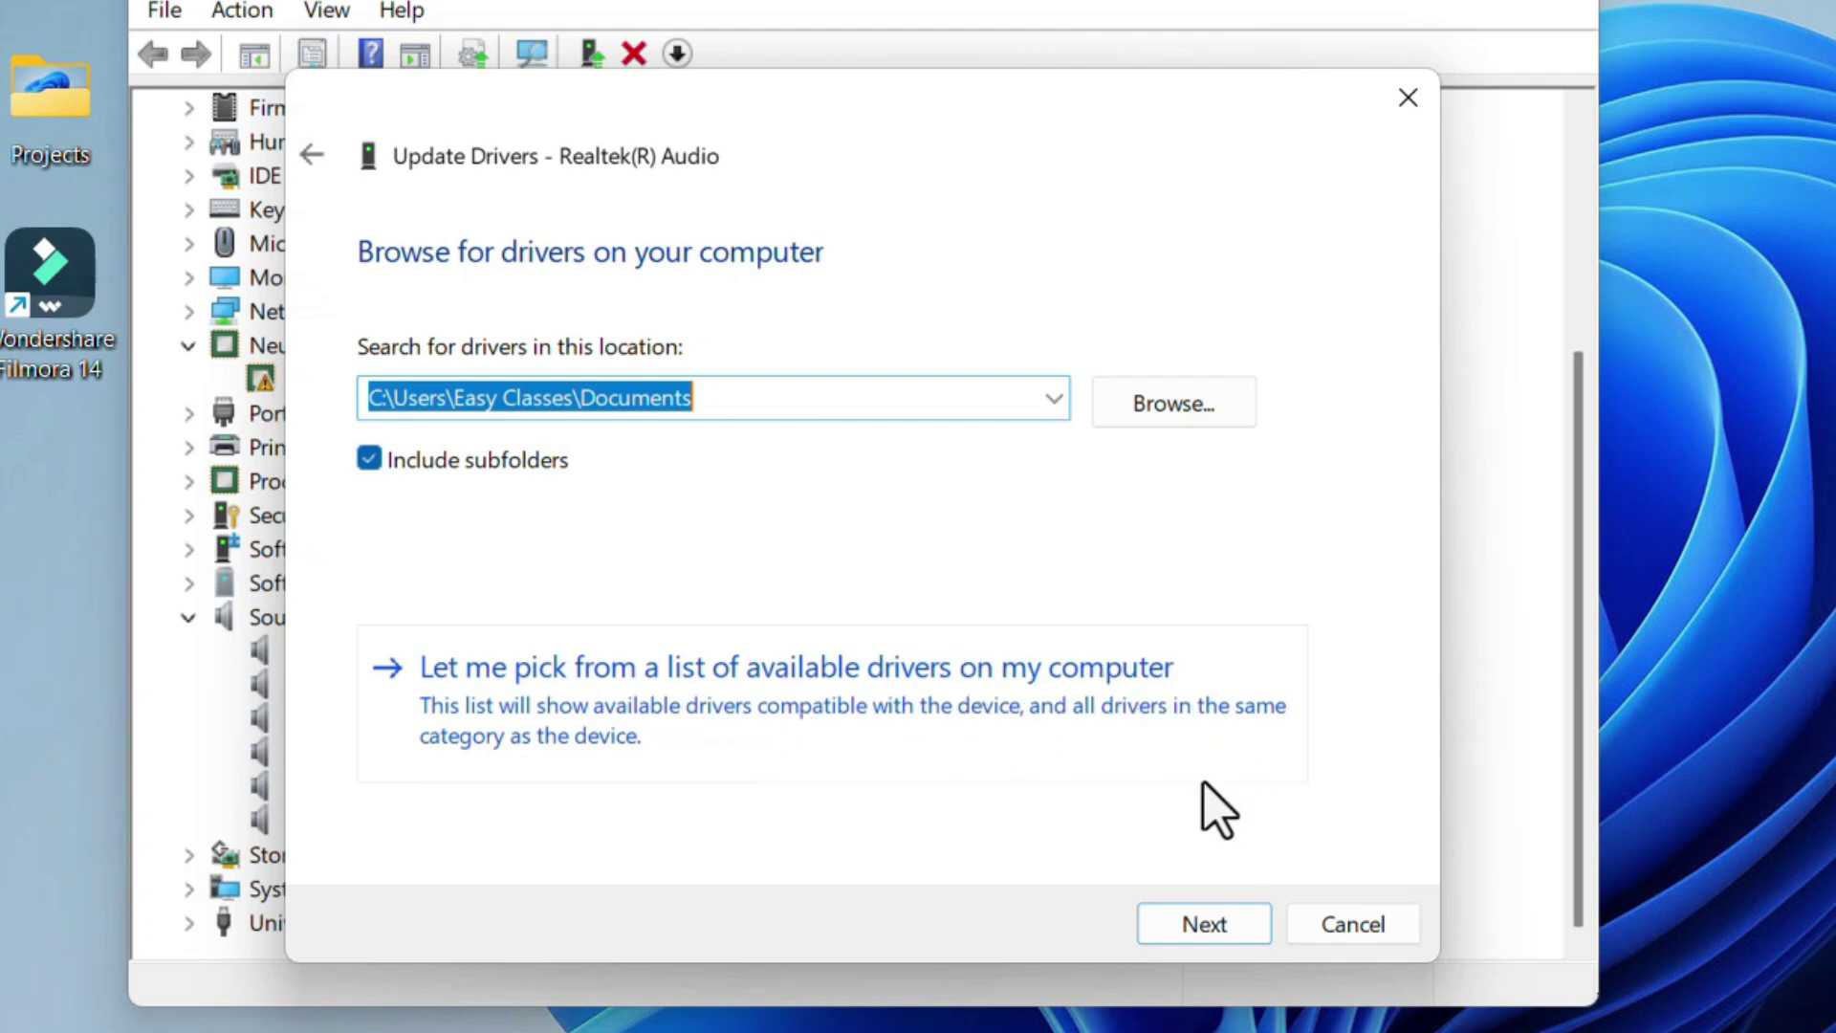
pyautogui.click(1191, 925)
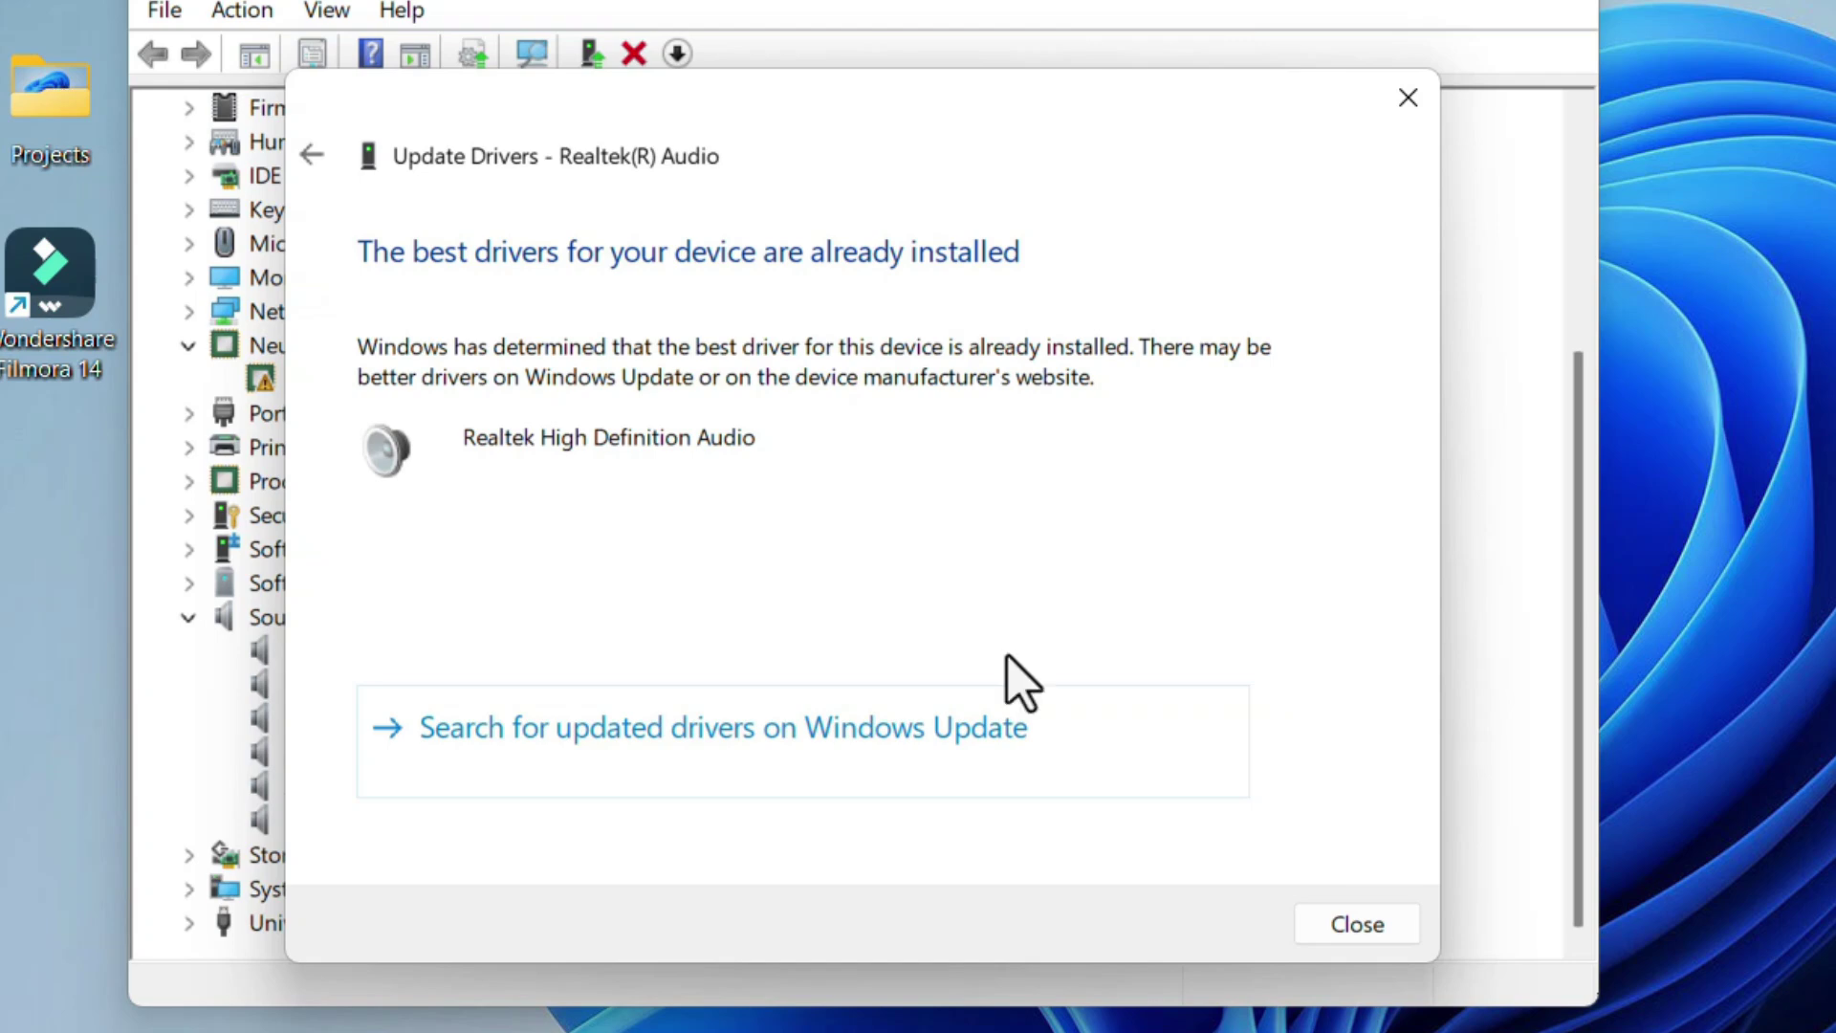
pyautogui.click(1373, 926)
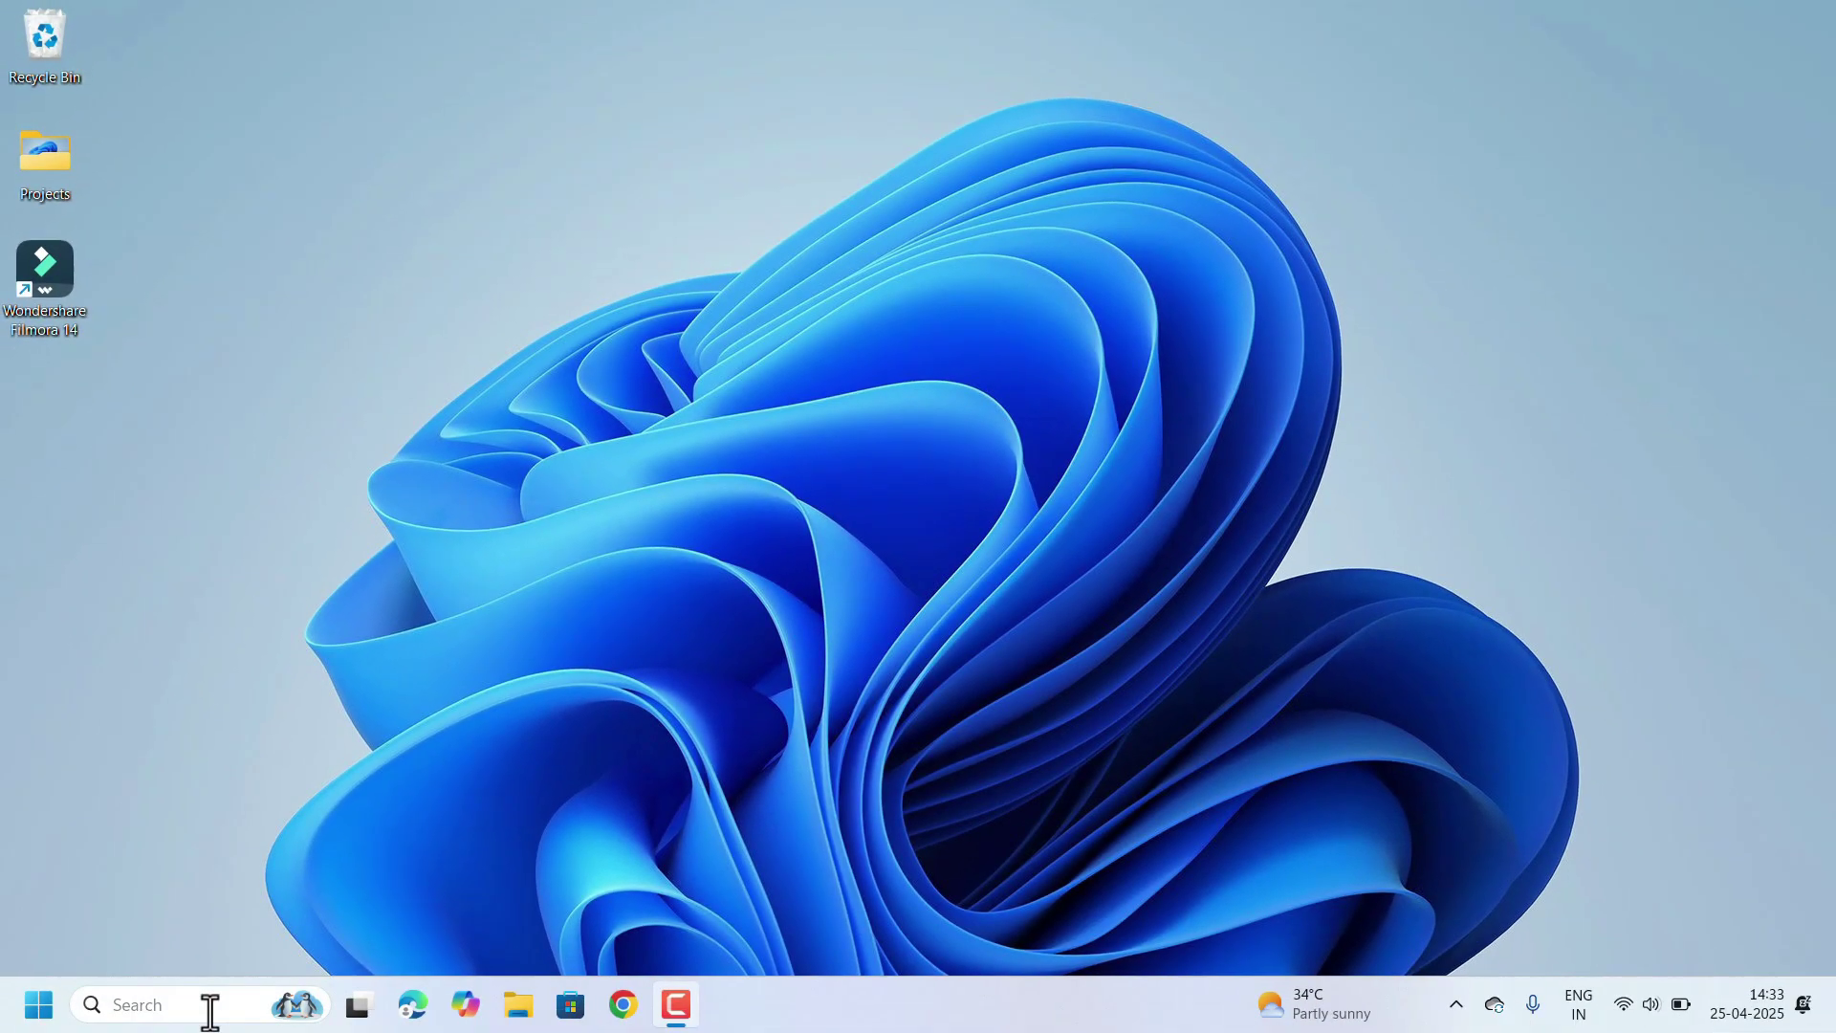
# - Search 'real' in the taskbar and launch Realtek Audio Console from the results
pyautogui.click(209, 1004)
pyautogui.write('real')
pyautogui.click(212, 266)
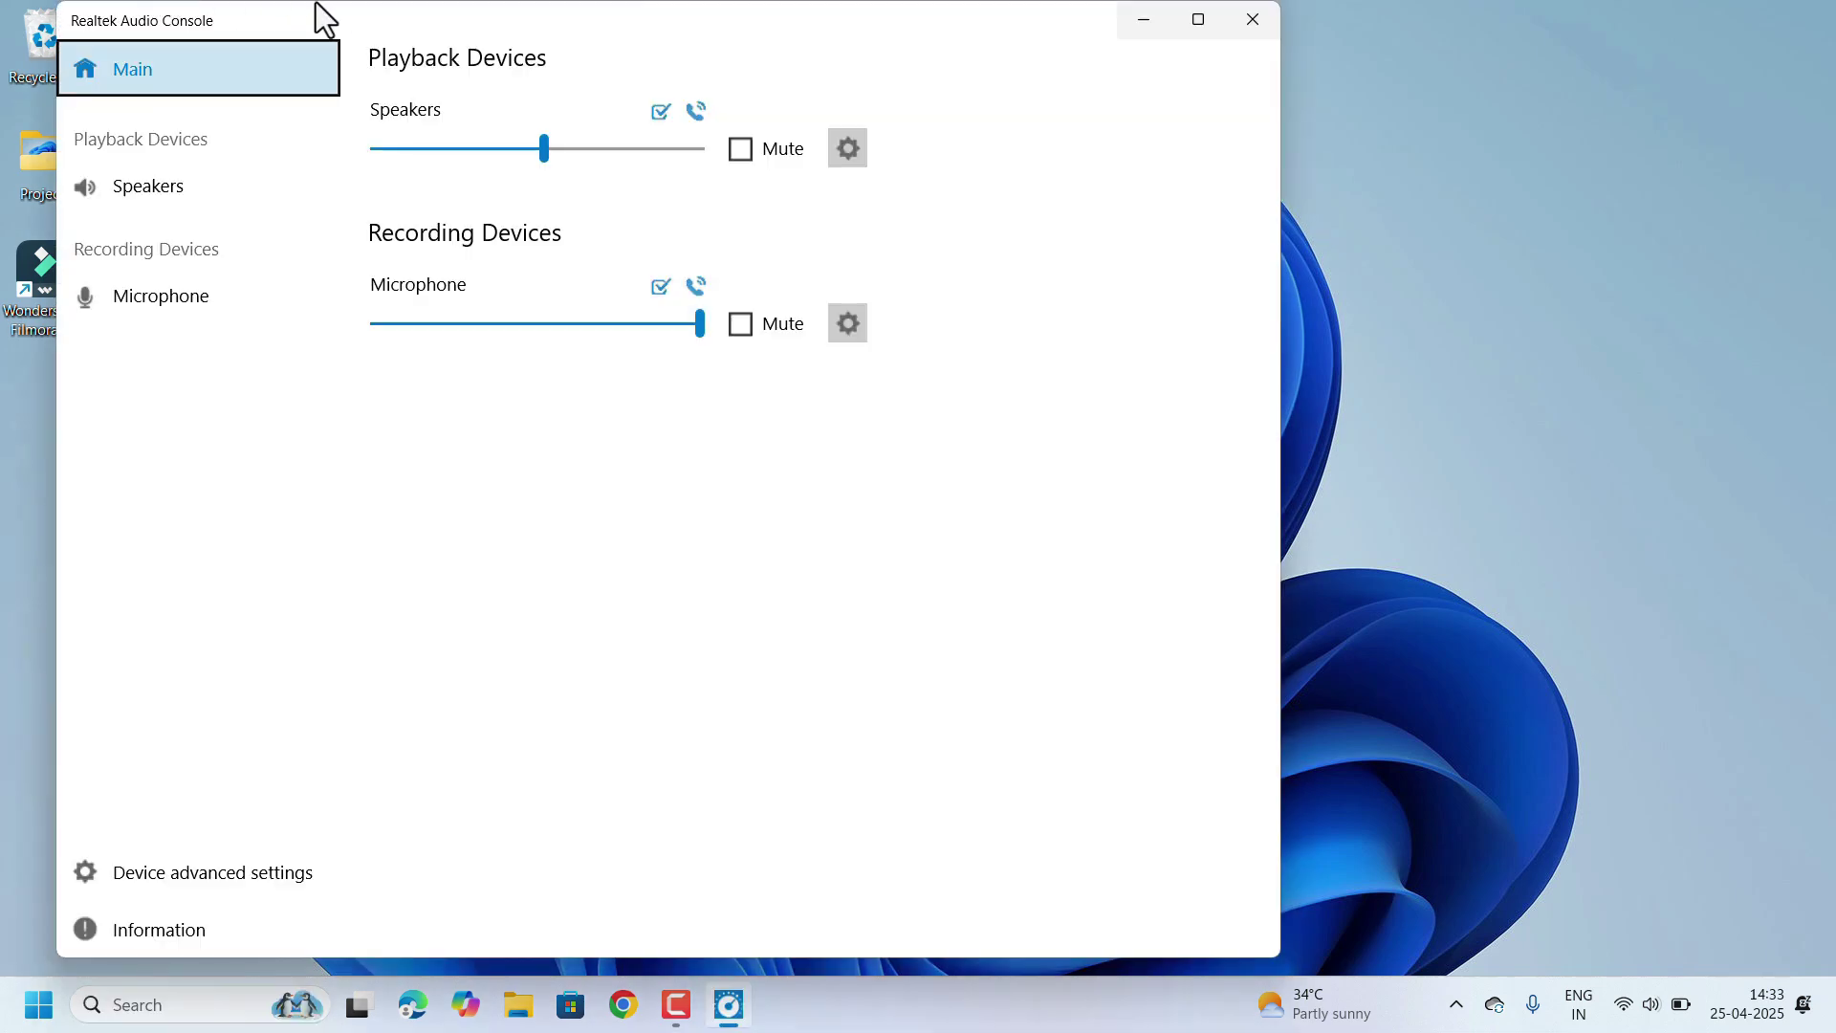